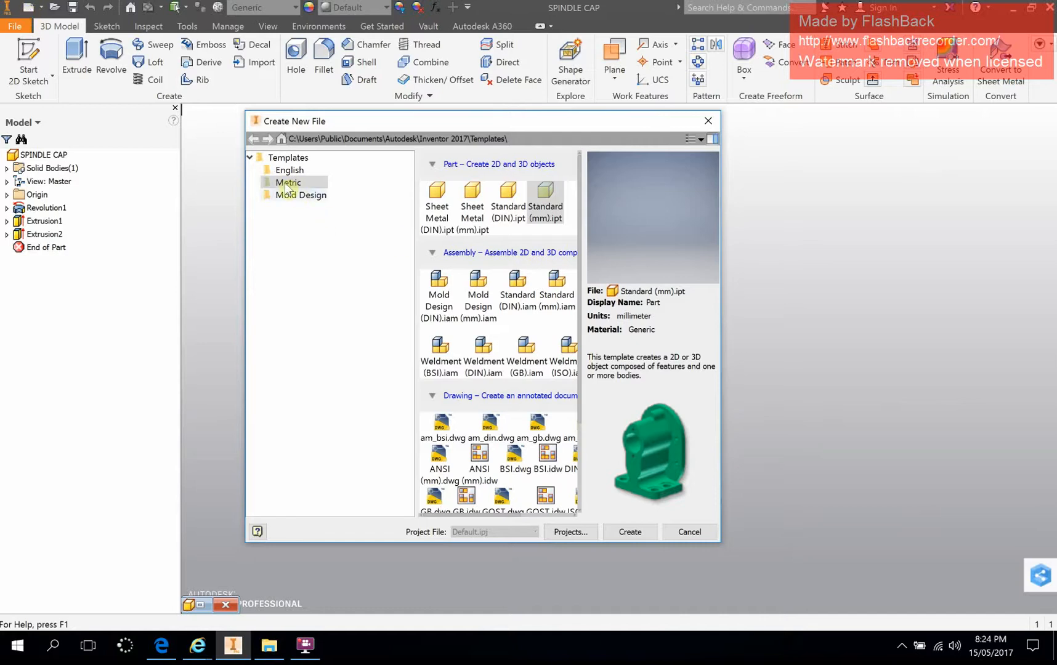
- Create a new part from the Standard (mm).ipt template and start a sketch on the horizontal XZ origin plane
double_click(547, 204)
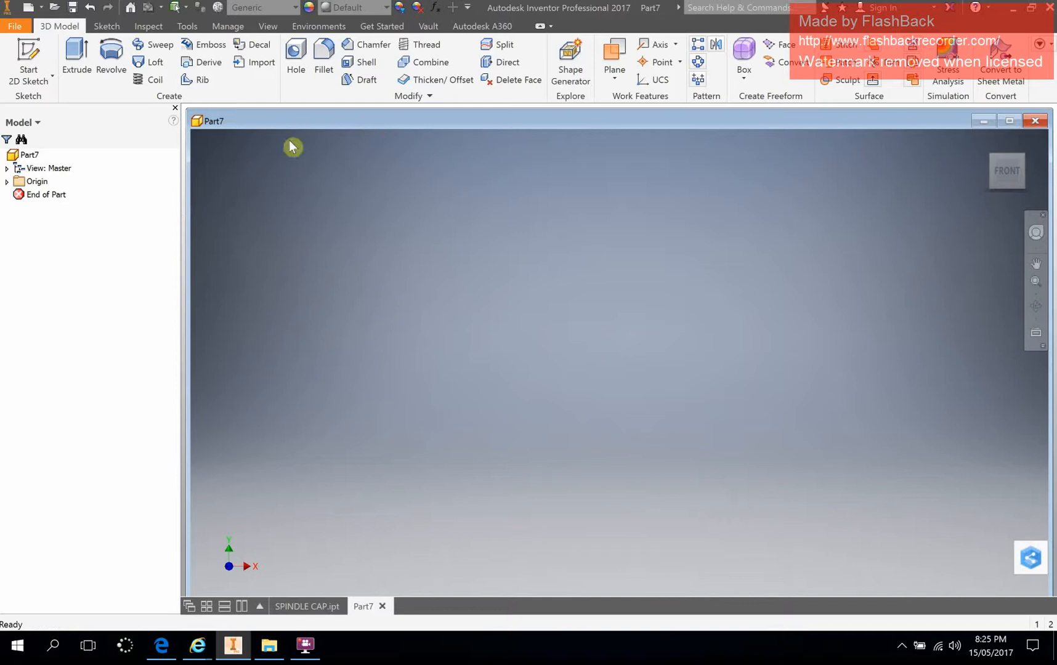
click(26, 54)
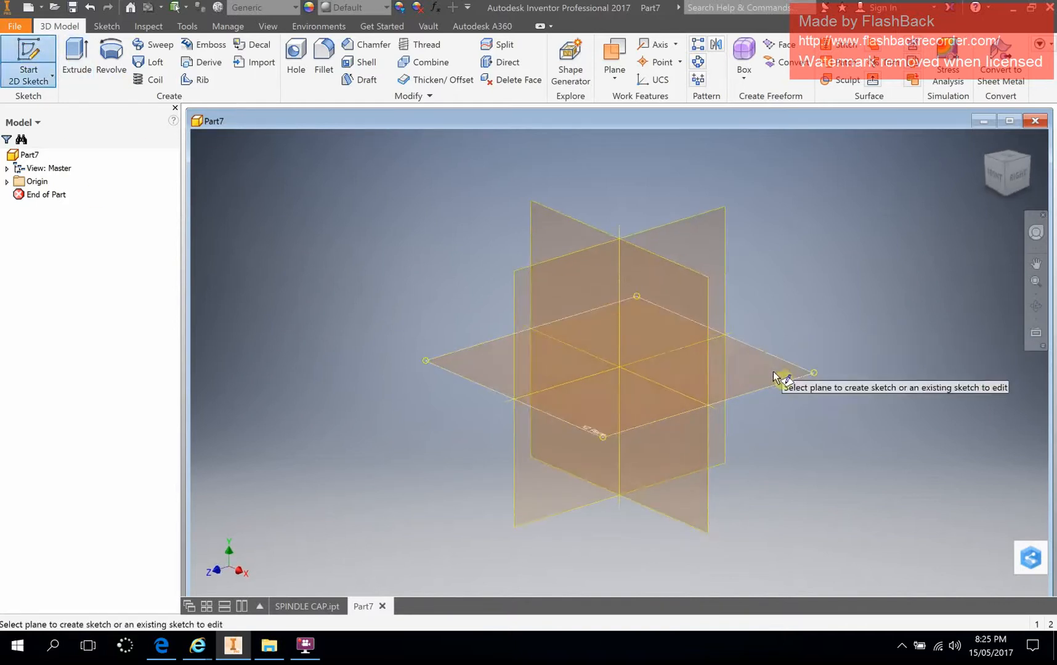
click(781, 376)
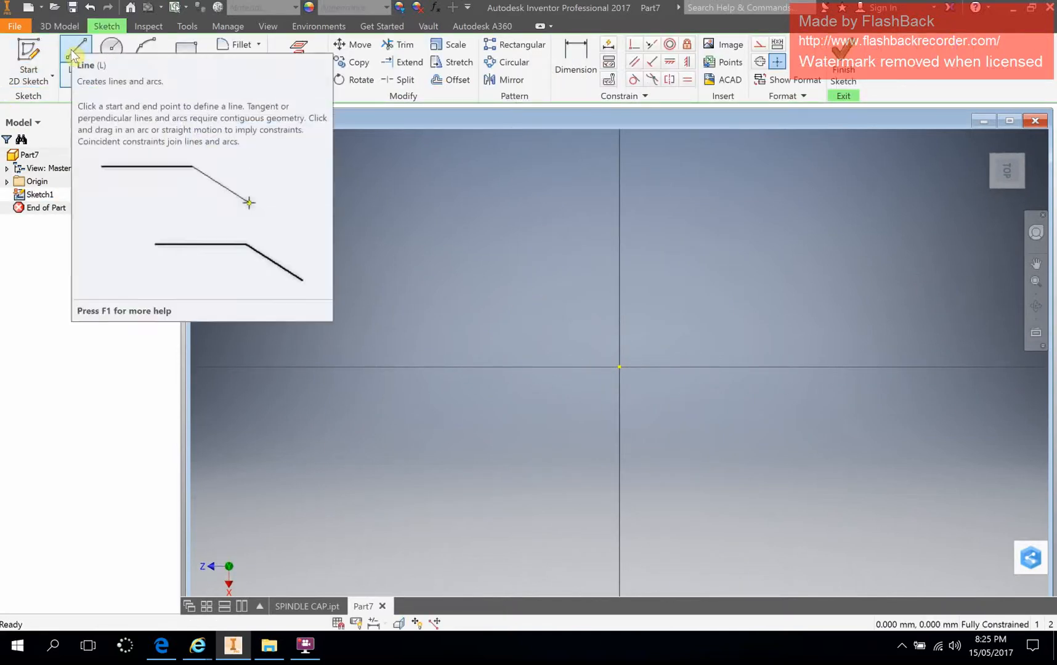
click(72, 48)
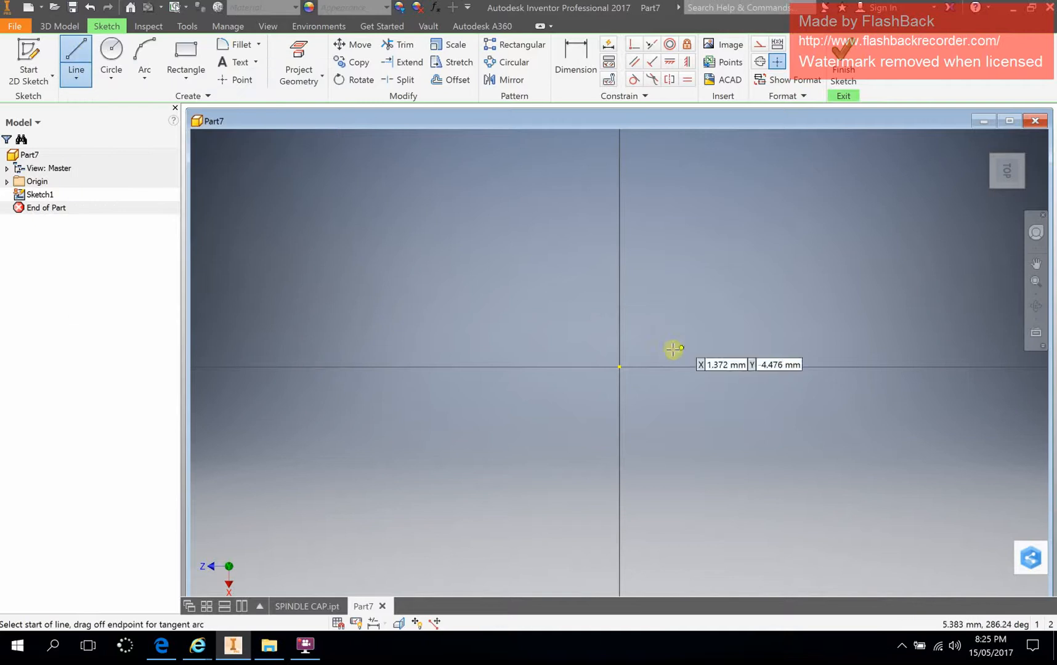
click(619, 367)
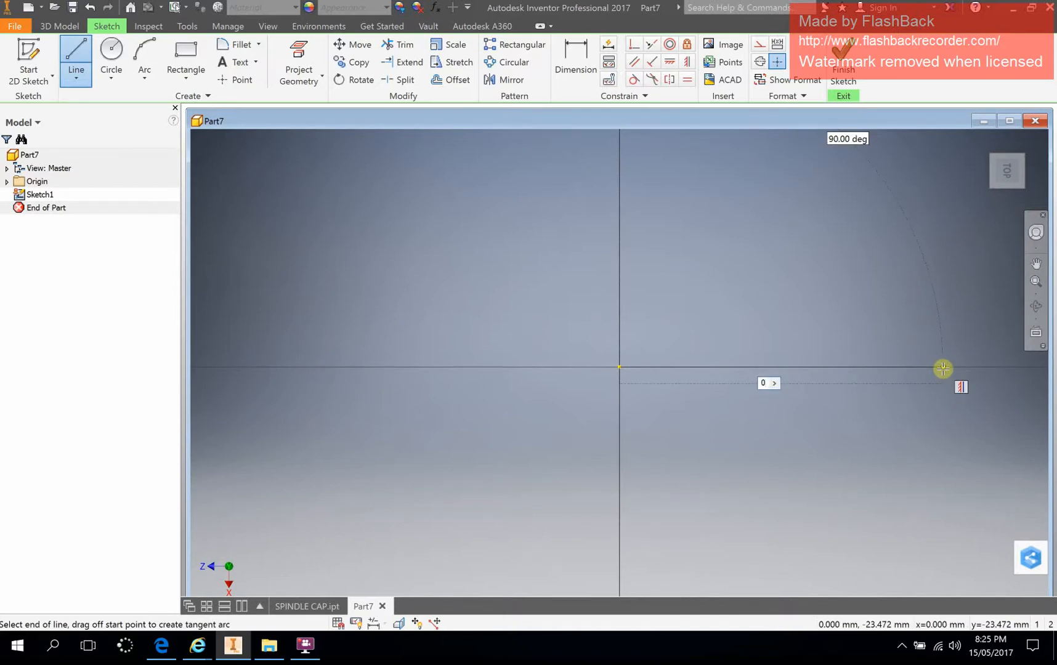
click(943, 368)
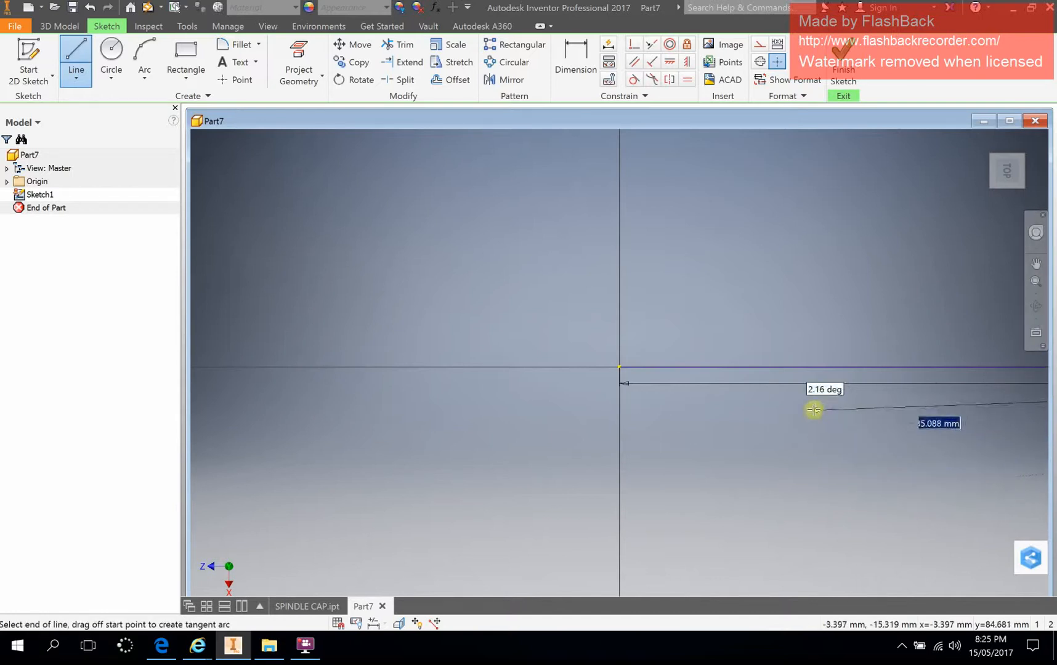
scroll(838, 394, down, 2)
scroll(862, 377, down, 2)
mouse_move(896, 340)
middle_down()
mouse_move(807, 356)
mouse_move(430, 339)
mouse_move(530, 365)
middle_up()
scroll(856, 397, down, 3)
scroll(847, 393, up, 2)
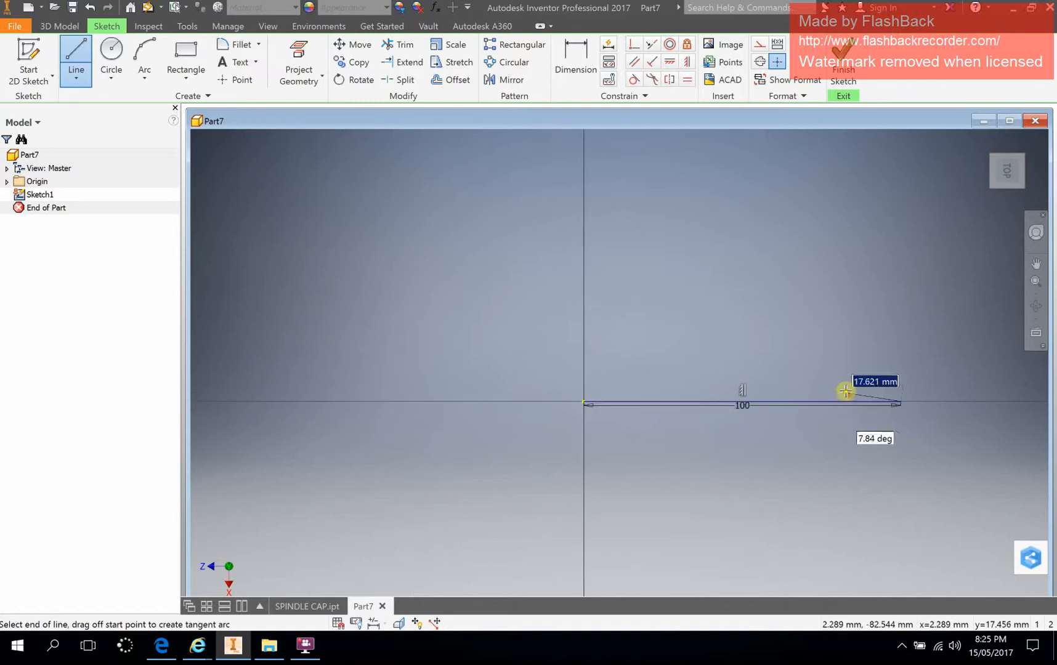
scroll(844, 370, down, 4)
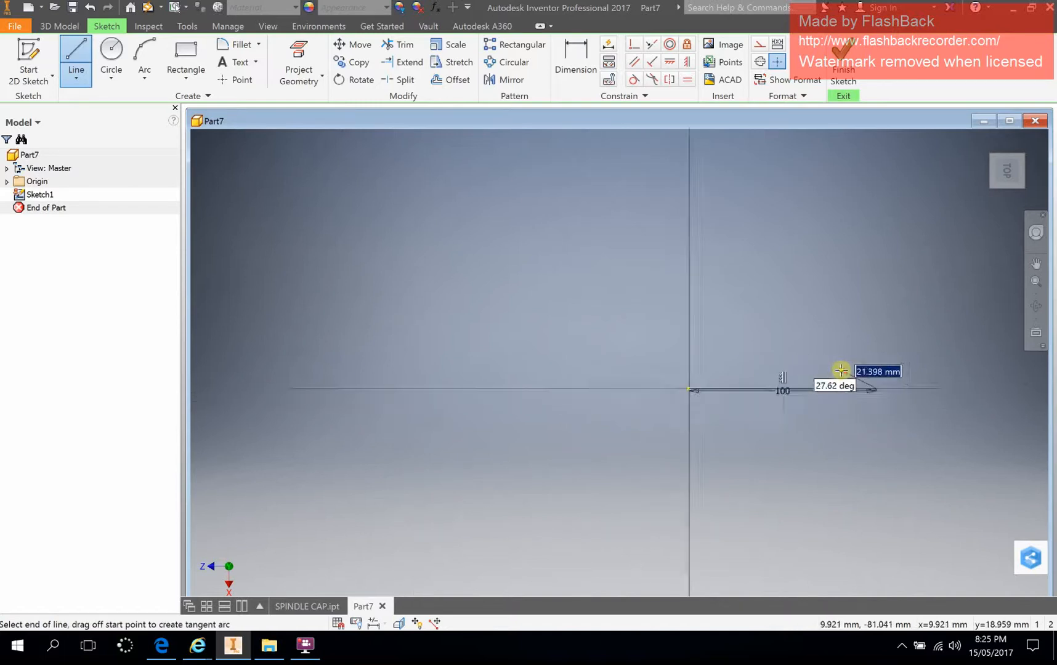
scroll(846, 375, down, 3)
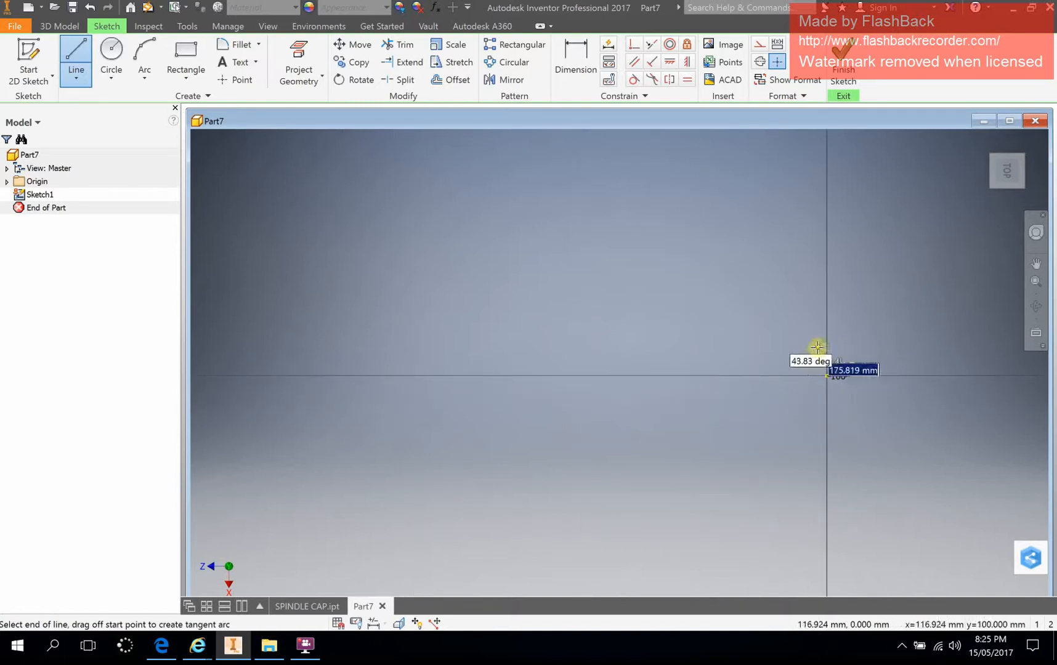
key(Escape)
key(Escape)
scroll(843, 374, down, 1)
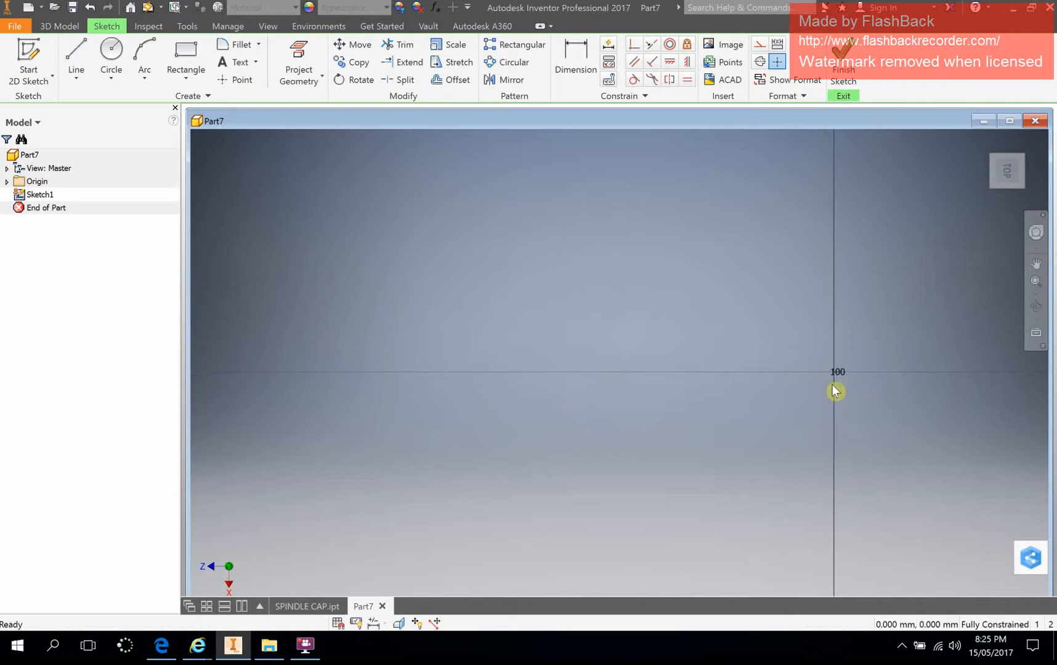
drag(862, 344, 796, 410)
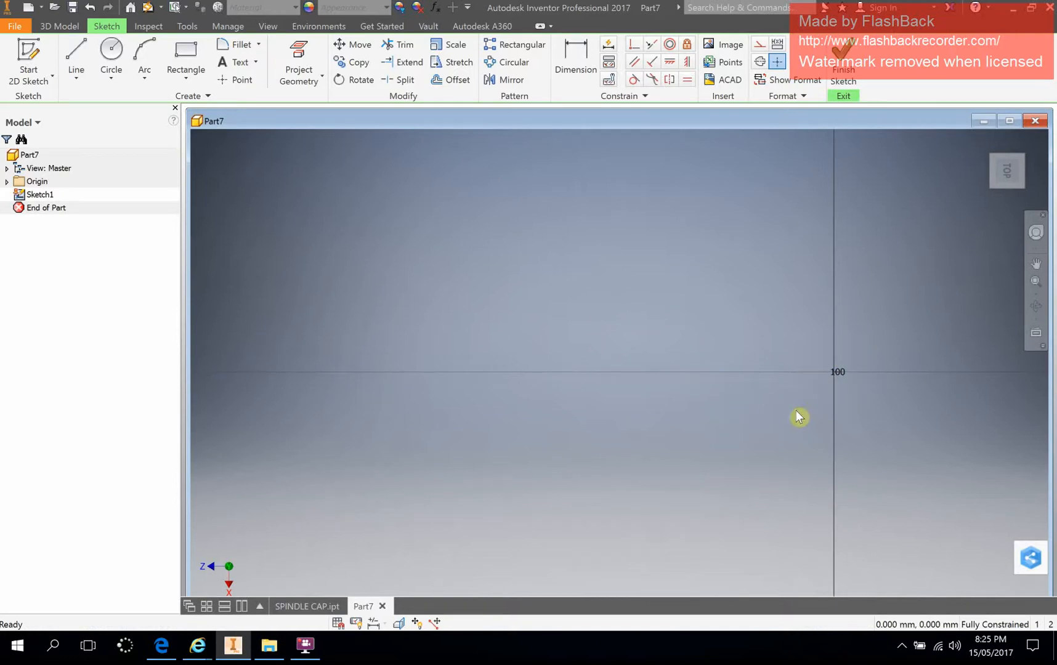
right_click(844, 371)
click(846, 337)
- Draw a 100 mm line from the origin along the positive Z direction, continued by a 50 mm line perpendicular to its far end
click(75, 58)
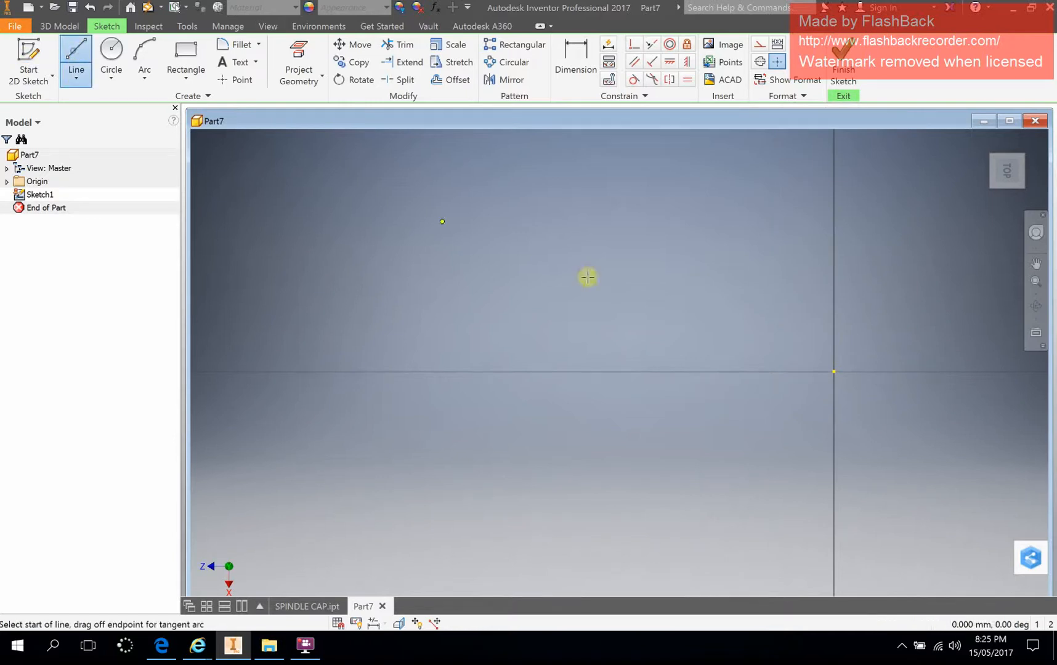
click(833, 372)
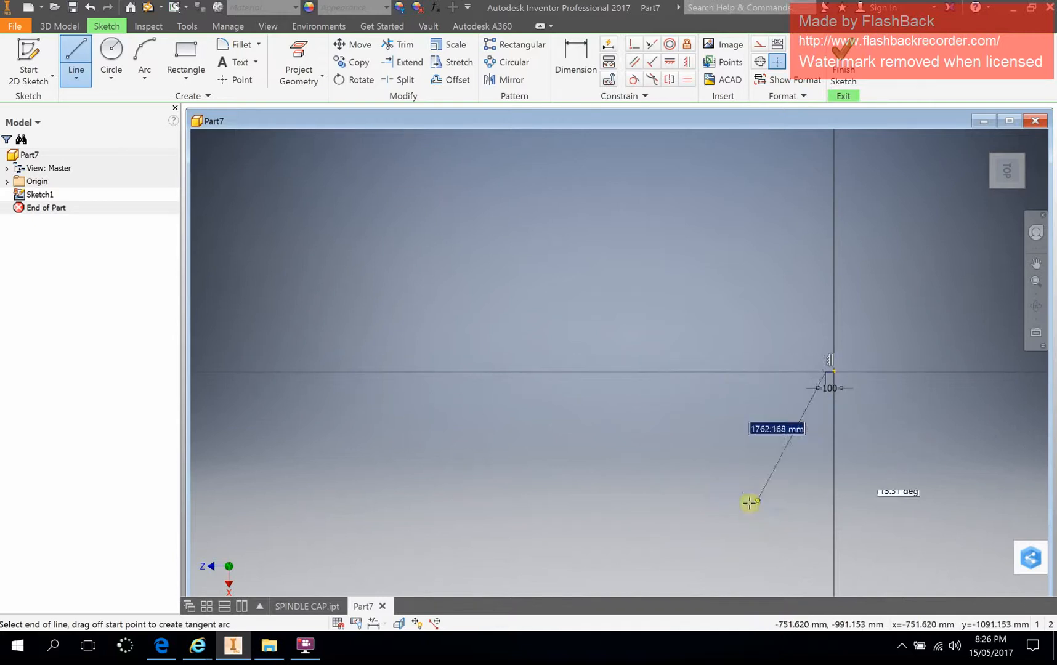
scroll(839, 375, up, 1)
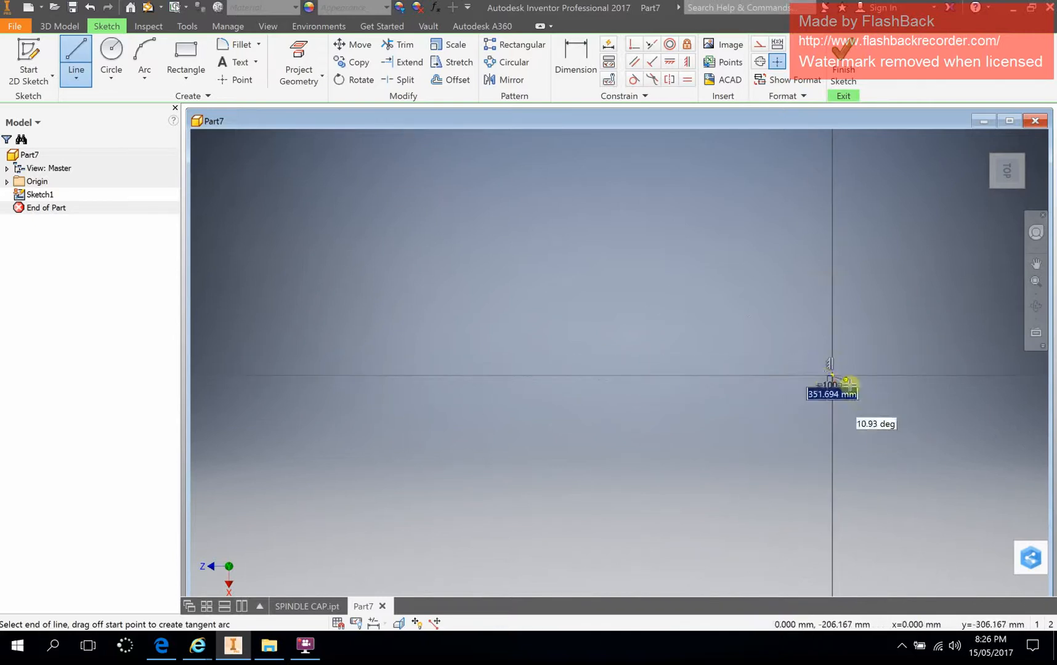
scroll(819, 388, up, 3)
scroll(804, 402, up, 3)
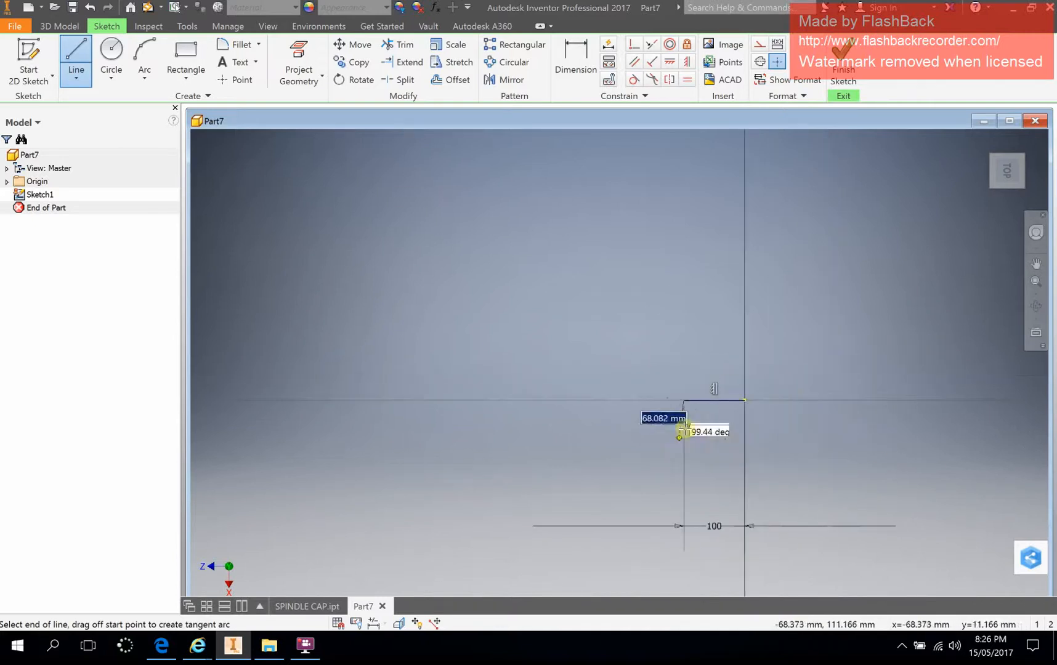
scroll(690, 420, up, 5)
scroll(819, 399, up, 3)
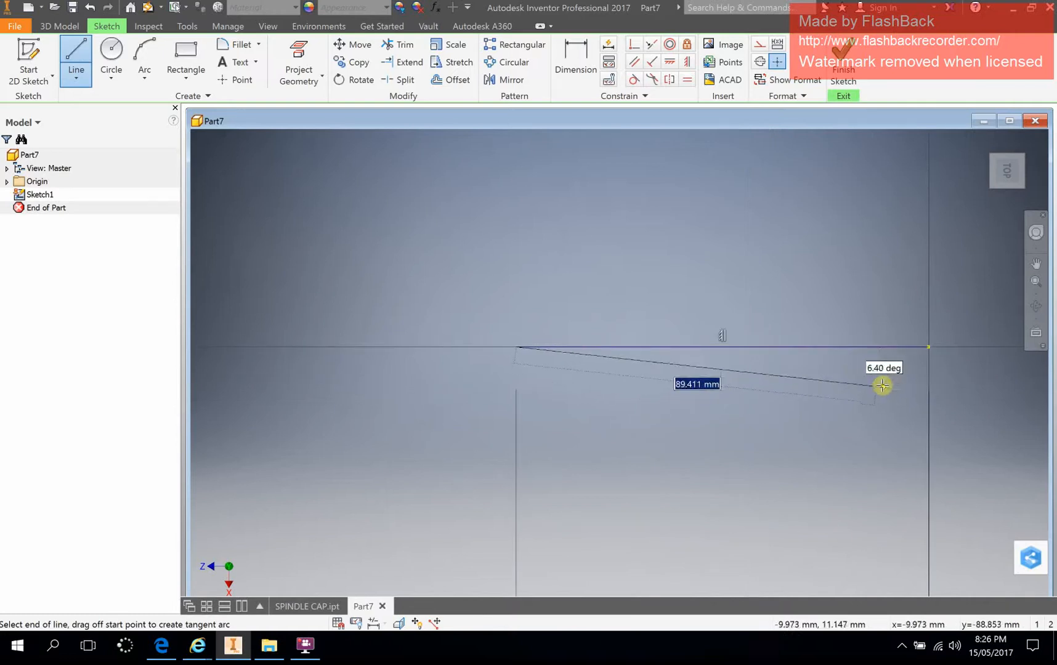
mouse_move(883, 382)
middle_down()
mouse_move(713, 384)
mouse_move(738, 384)
mouse_move(739, 373)
middle_up()
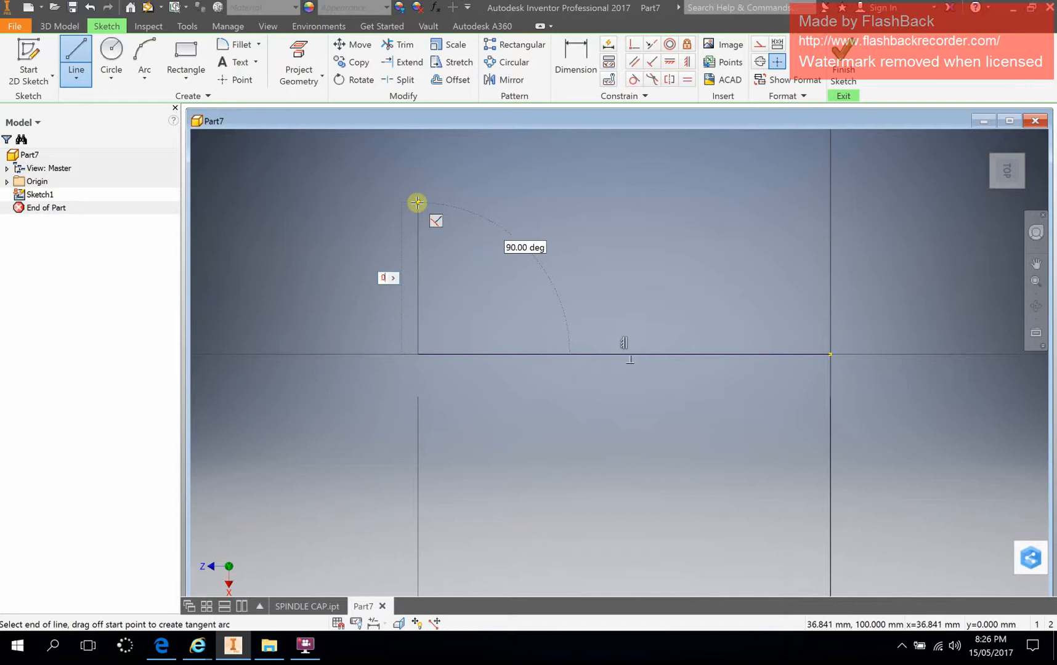
key(Return)
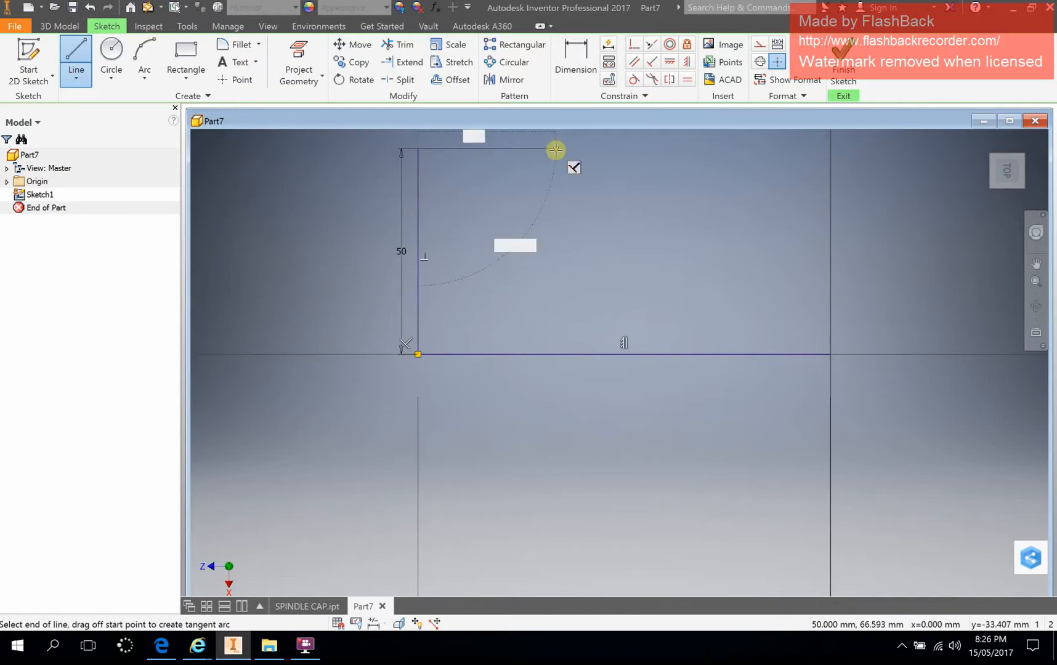
- Close the L-shaped profile with a 40 mm edge, a perpendicular edge of about 28 mm and lines back to the origin, and finish the sketch
text(40)
key(Return)
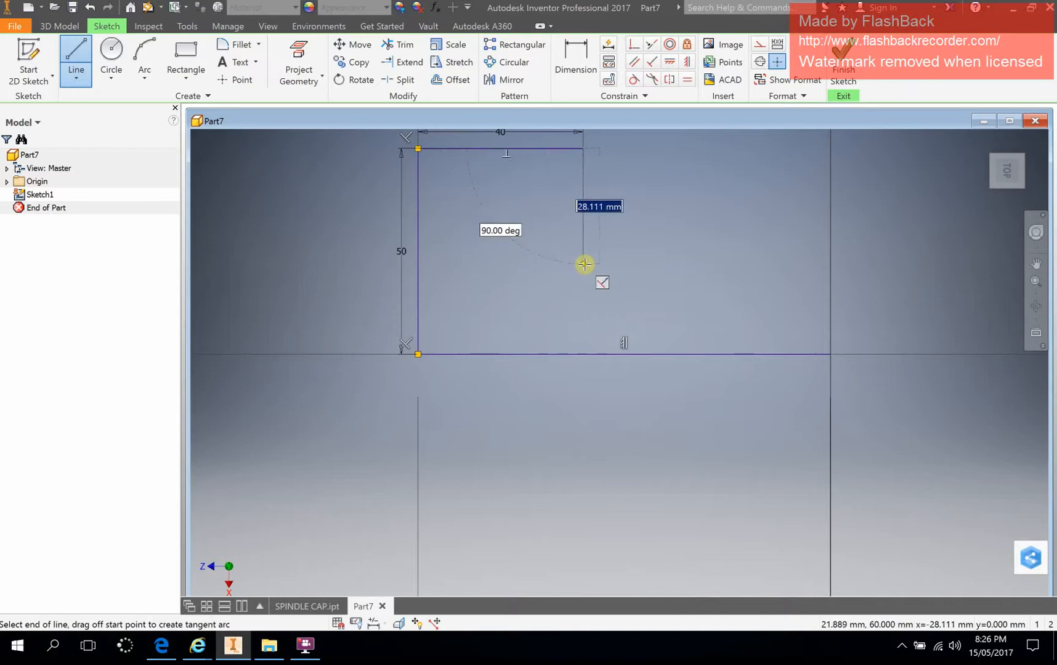
click(583, 264)
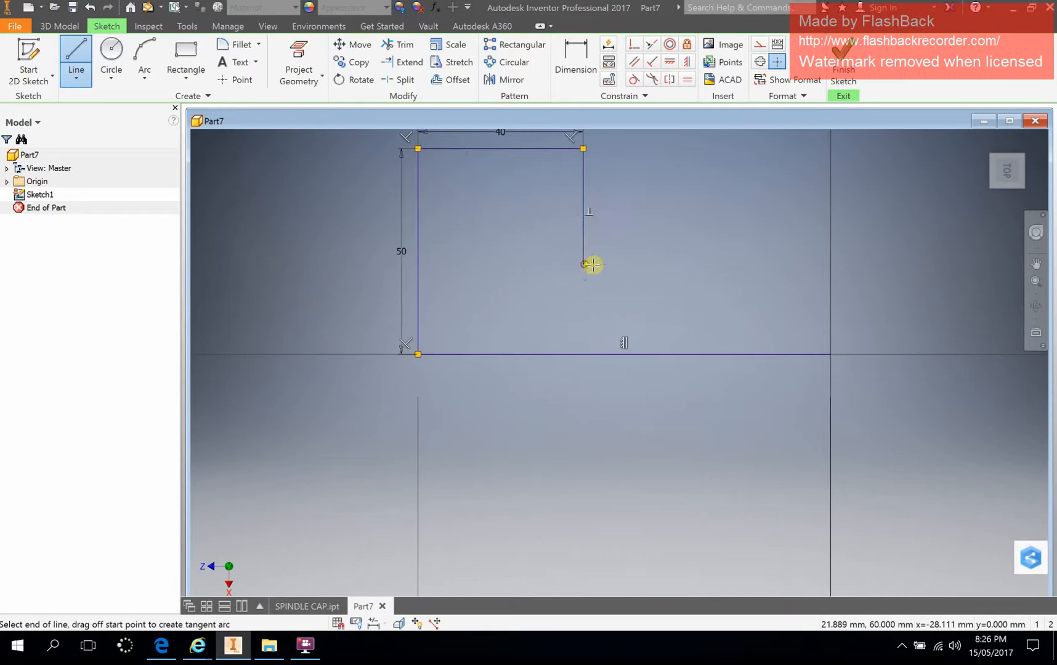
click(830, 264)
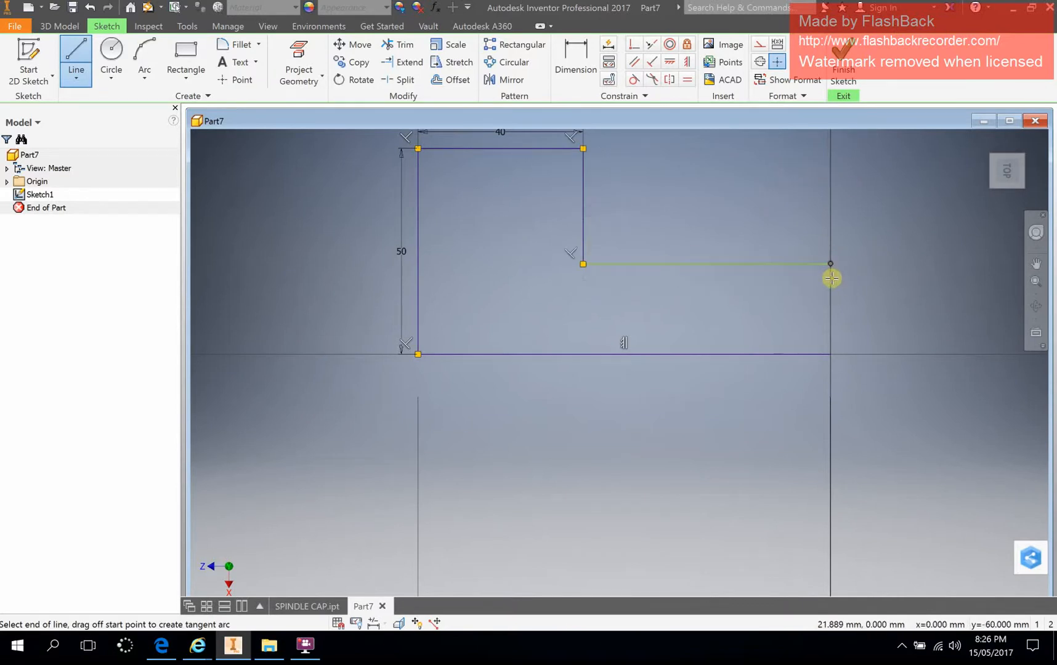
click(830, 354)
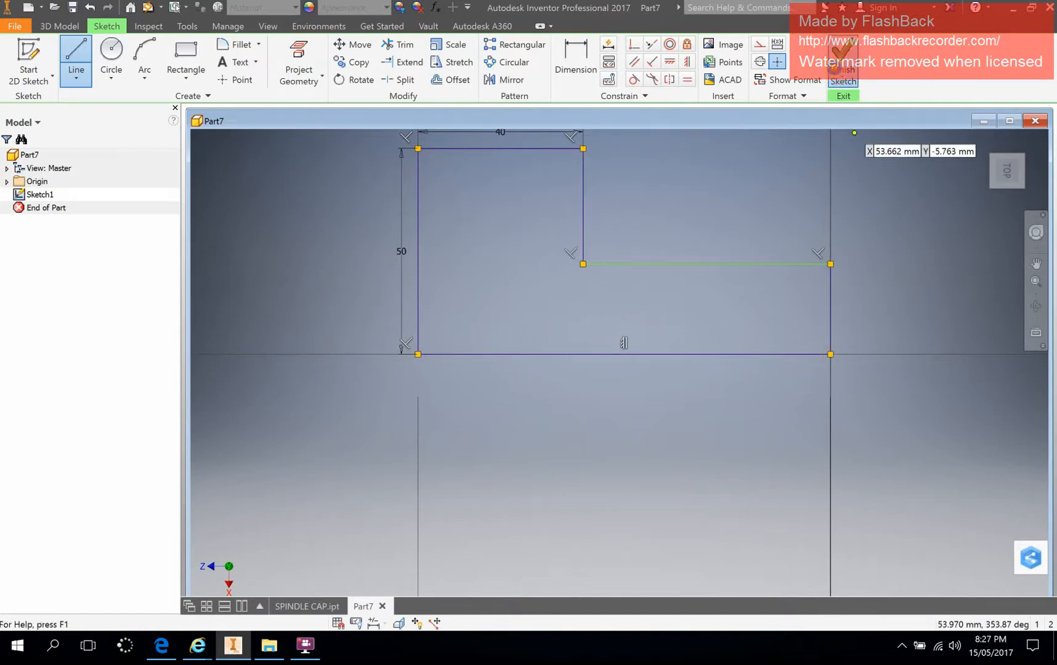
click(843, 73)
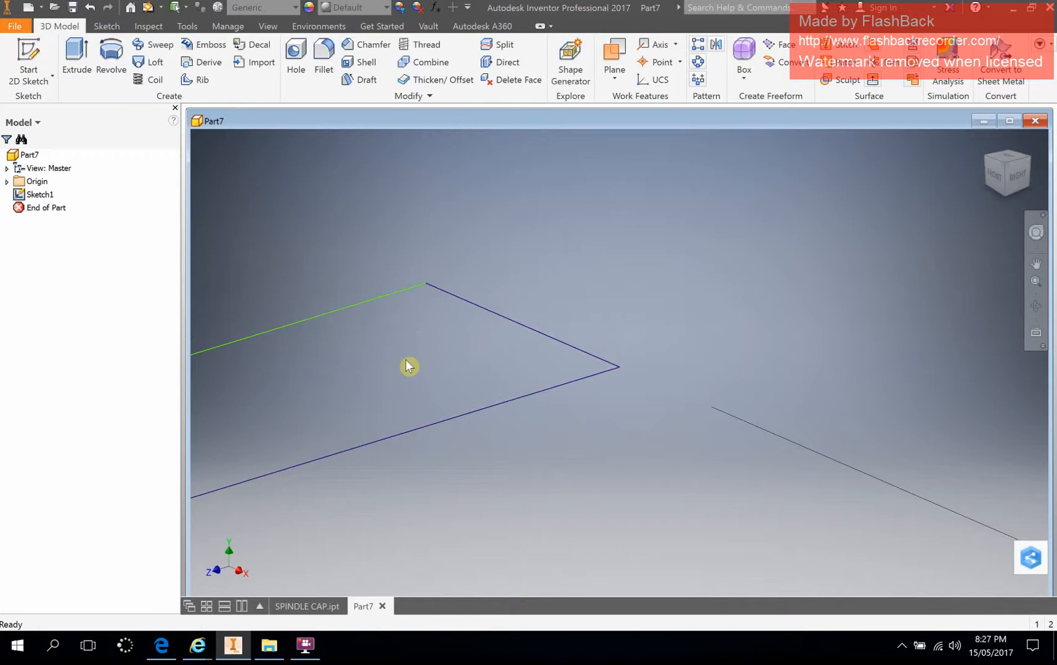
- Extrude the closed L-shaped profile 30 mm as a new solid
scroll(405, 360, up, 5)
middle_drag(667, 332, 668, 333)
mouse_move(464, 327)
middle_down()
mouse_move(739, 323)
mouse_move(699, 307)
middle_up()
scroll(505, 379, up, 3)
scroll(504, 375, down, 6)
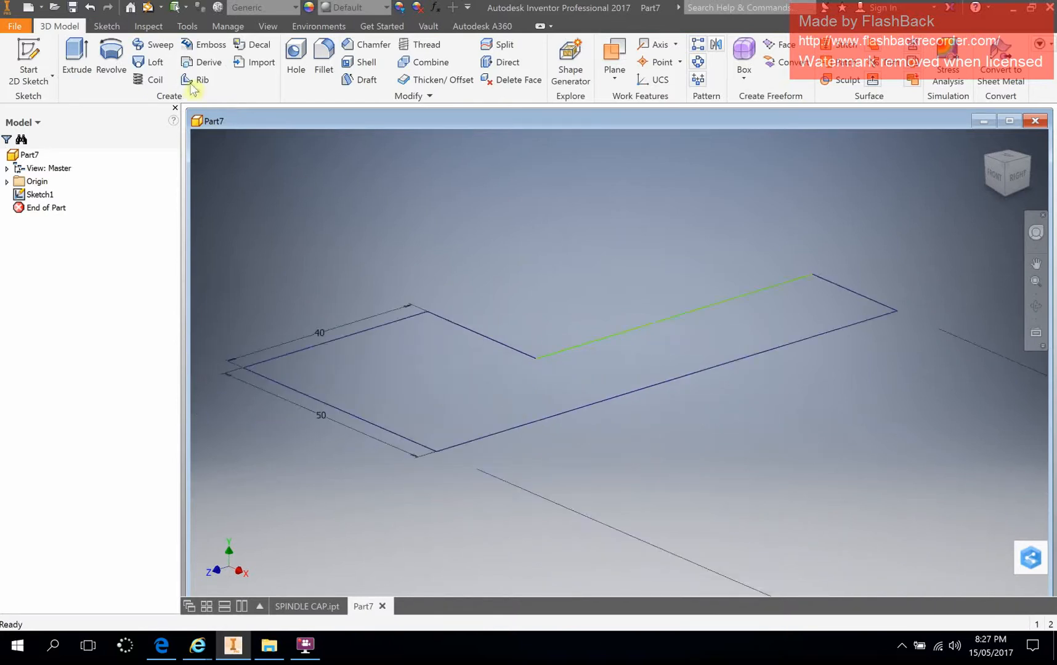
click(70, 51)
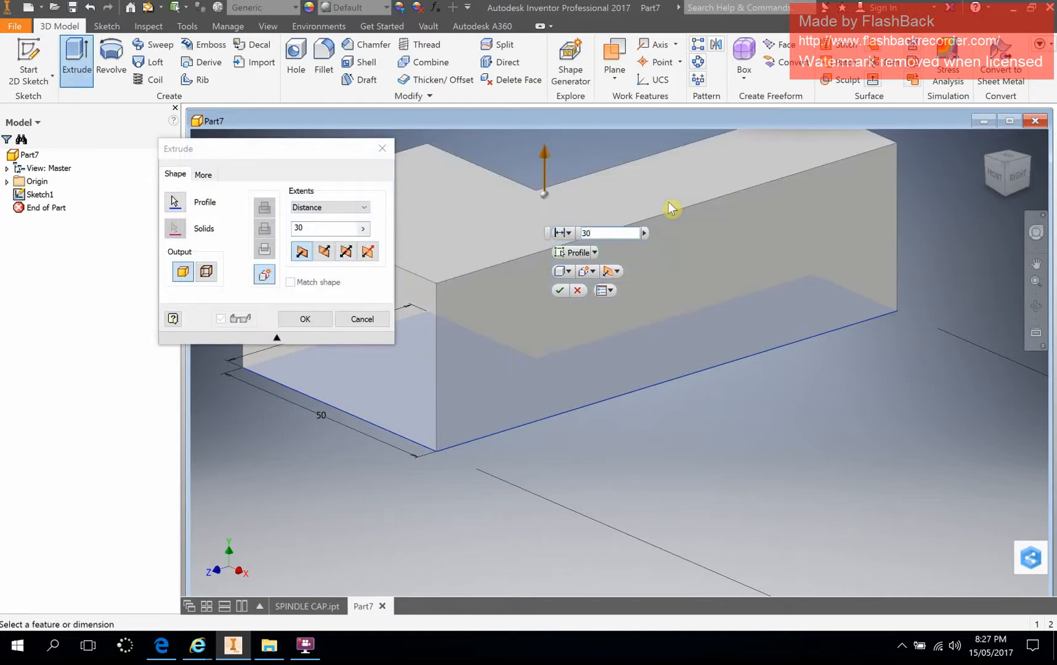
key(Return)
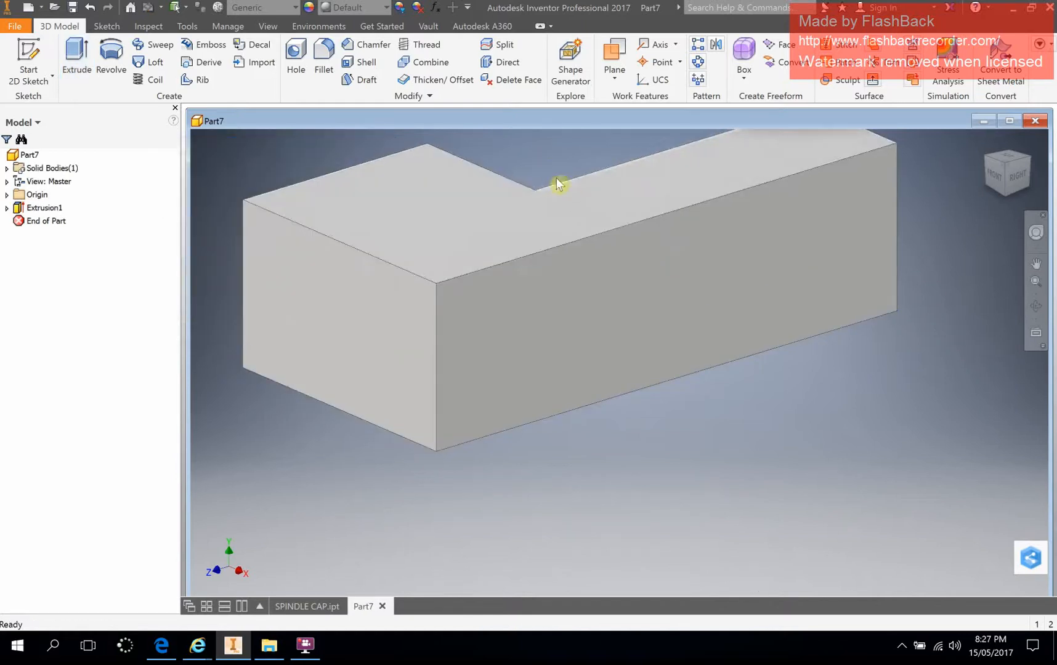
- Start a new sketch on the L-shaped top face of the extruded block
shift+middle_drag(559, 183, 568, 223)
middle_drag(530, 379, 618, 154)
shift+middle_drag(804, 414, 769, 319)
middle_drag(595, 443, 613, 296)
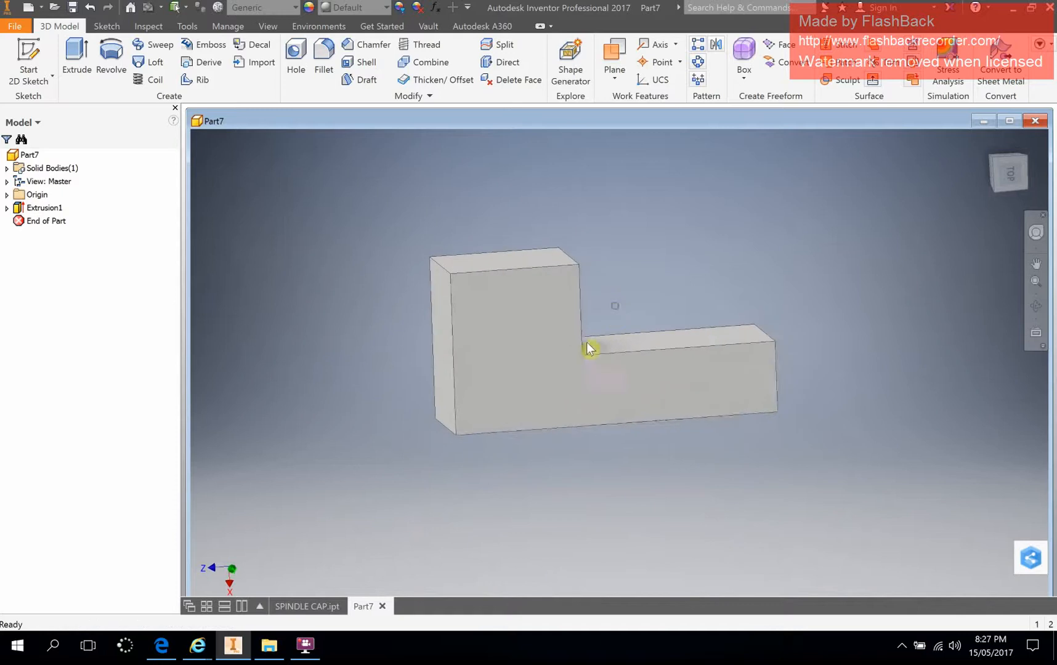
scroll(585, 342, down, 2)
scroll(628, 292, up, 6)
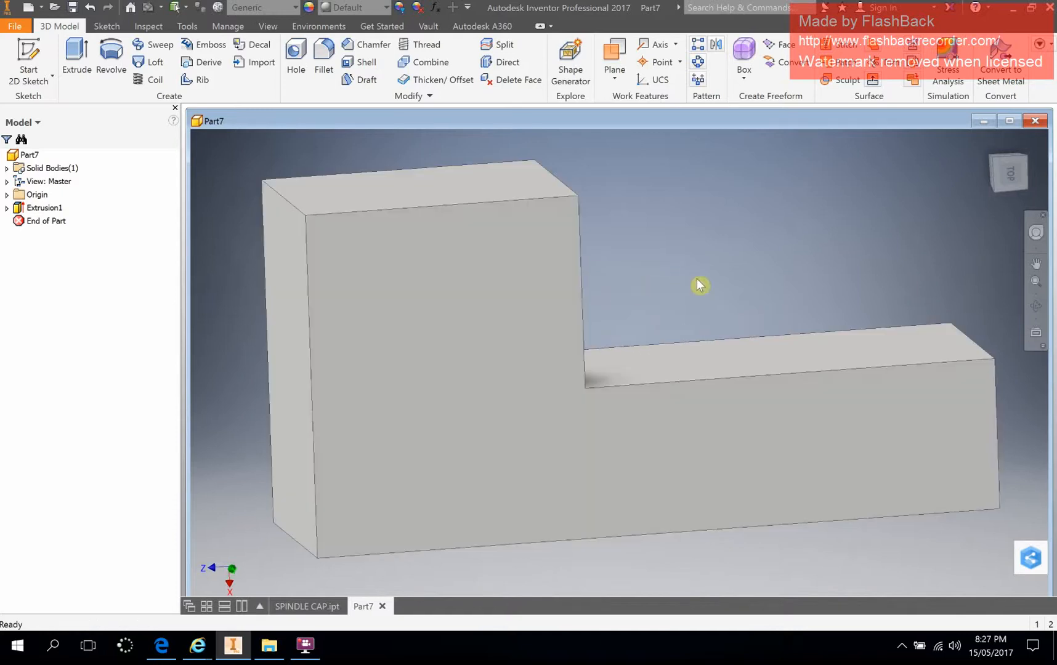
click(368, 410)
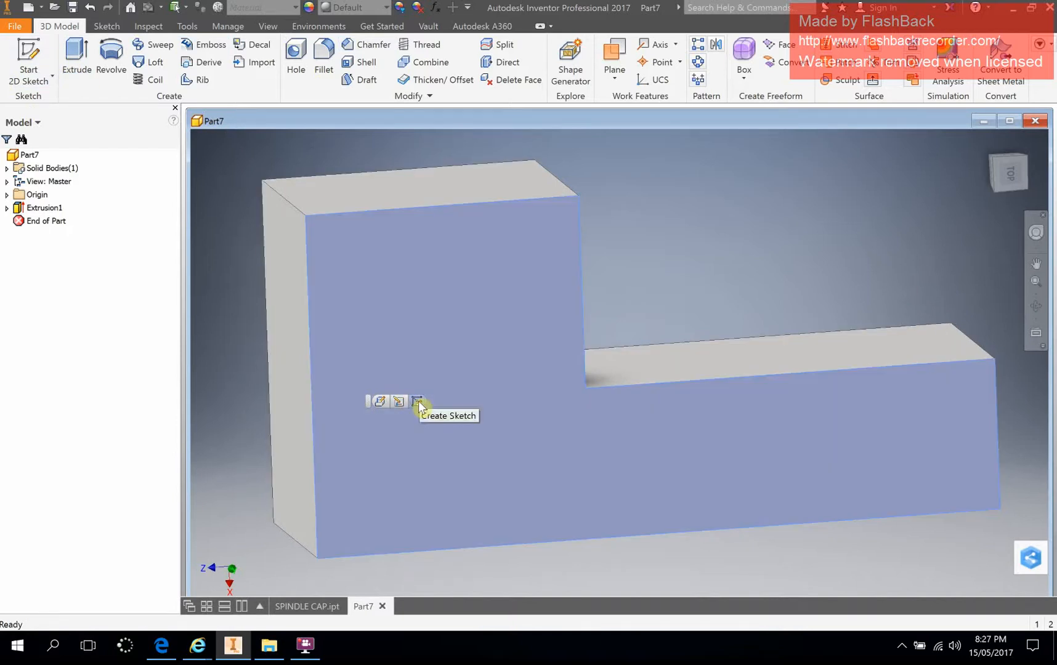
click(20, 55)
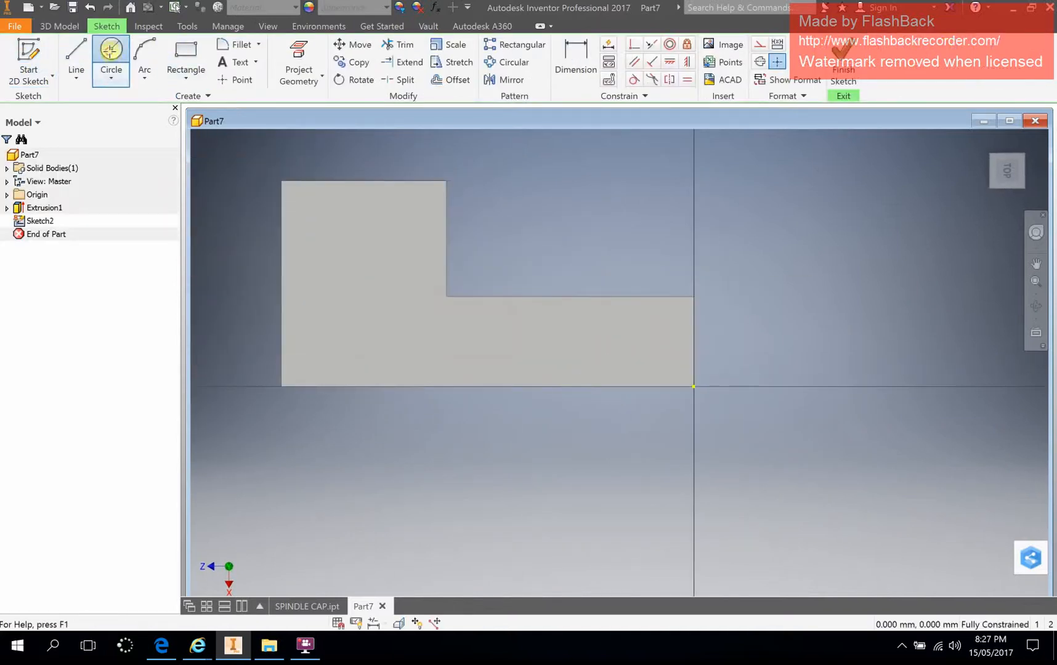
- Sketch a circle near the middle of the block's wide end and finish the sketch
click(110, 50)
click(375, 290)
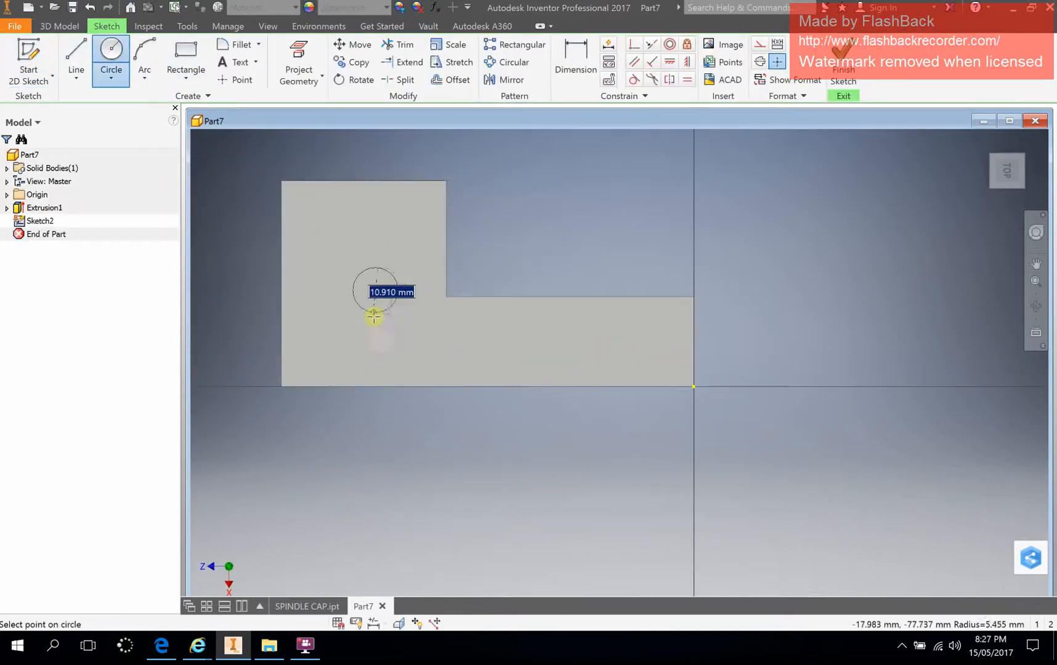
click(375, 320)
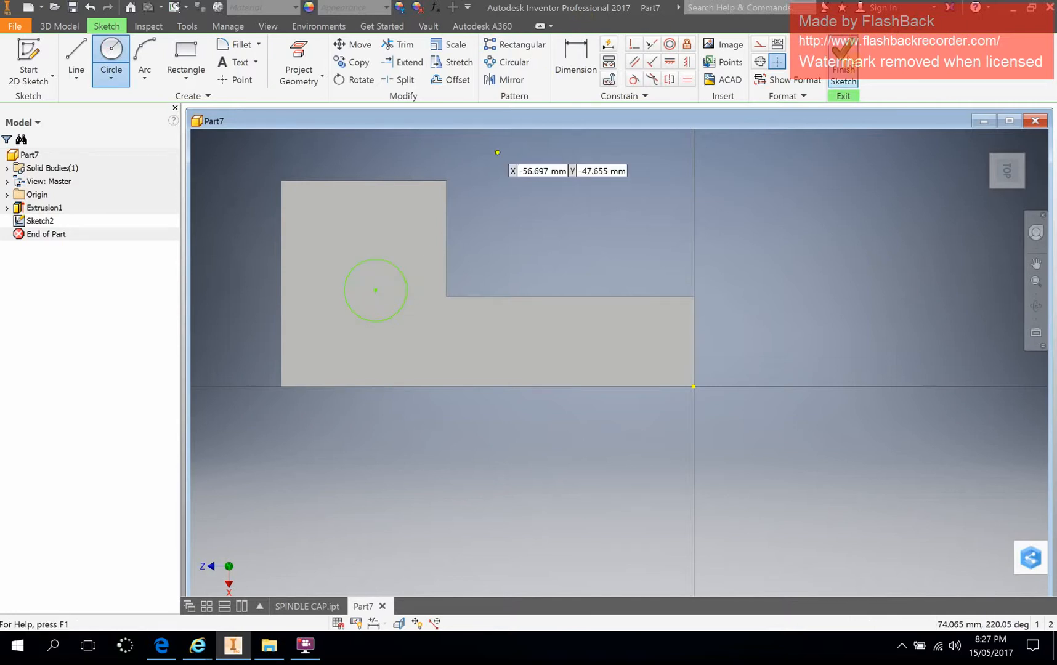
click(843, 63)
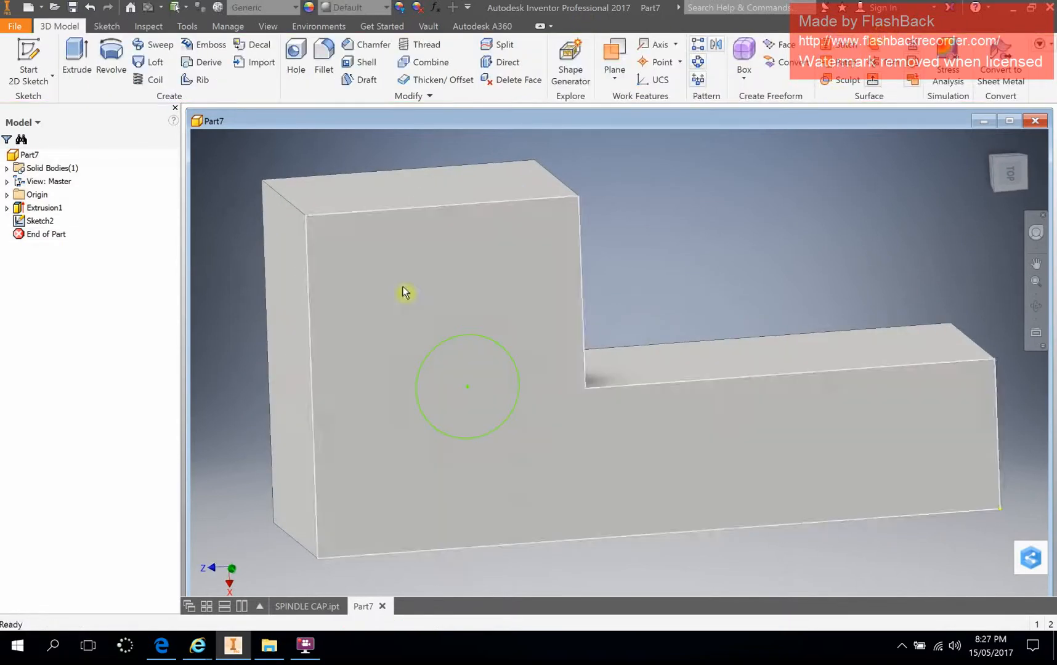
- Extrude the circle as a 30 mm cut through the wide end of the block
click(77, 59)
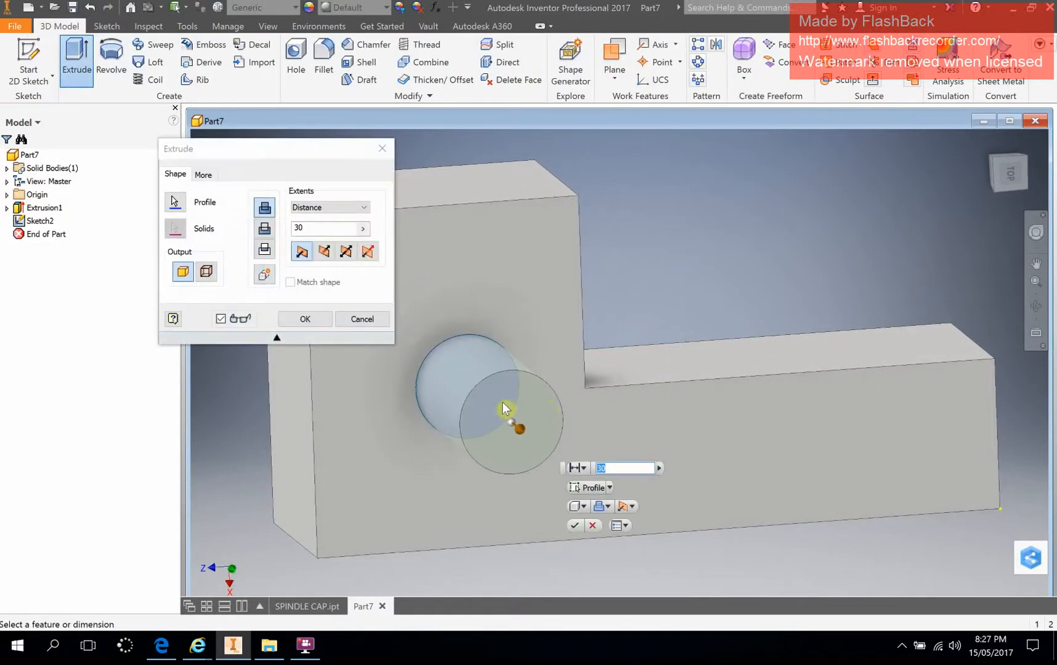
click(265, 230)
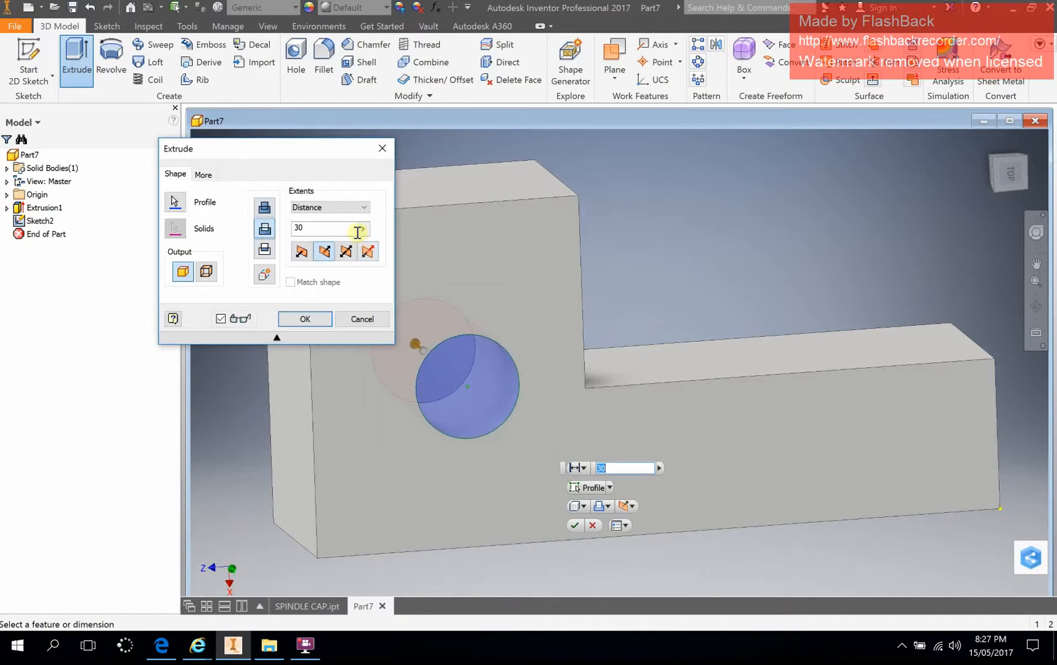
click(305, 319)
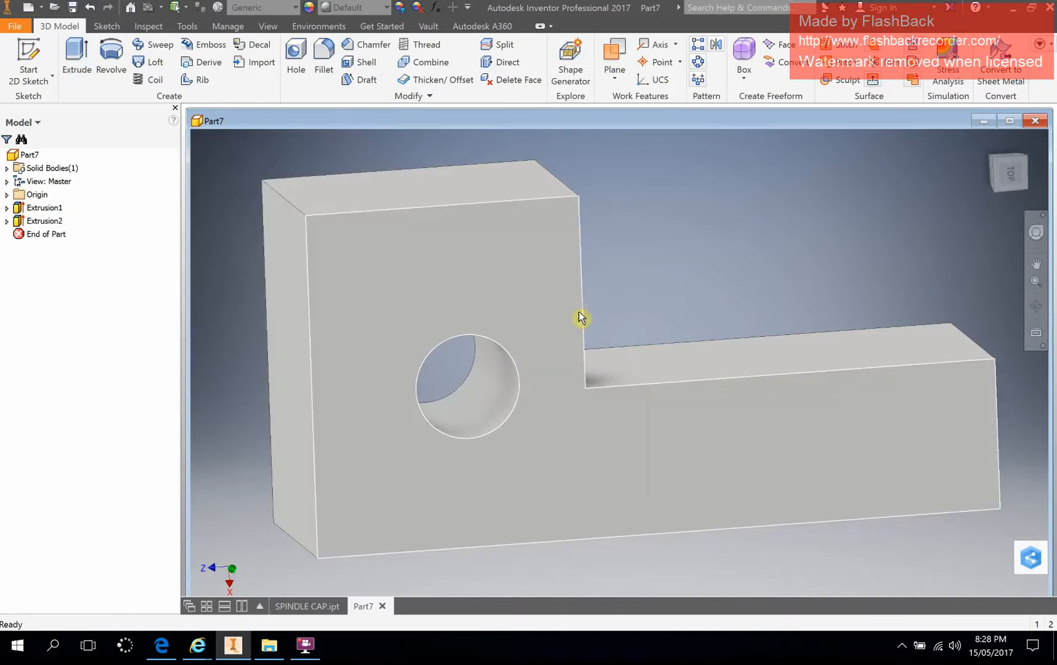
scroll(755, 299, down, 3)
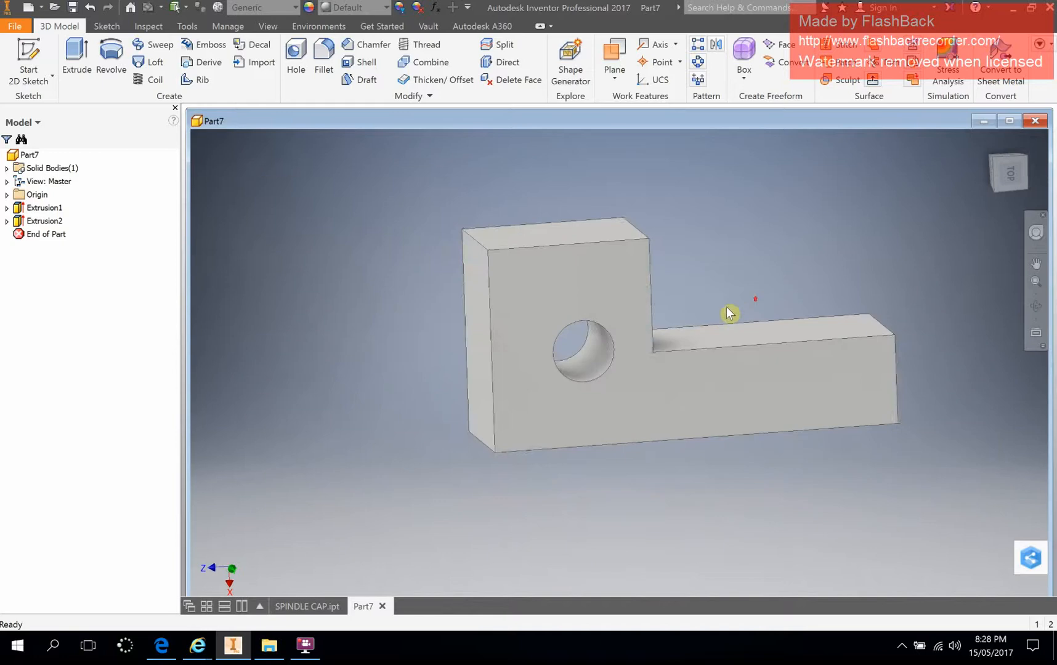
scroll(425, 285, up, 4)
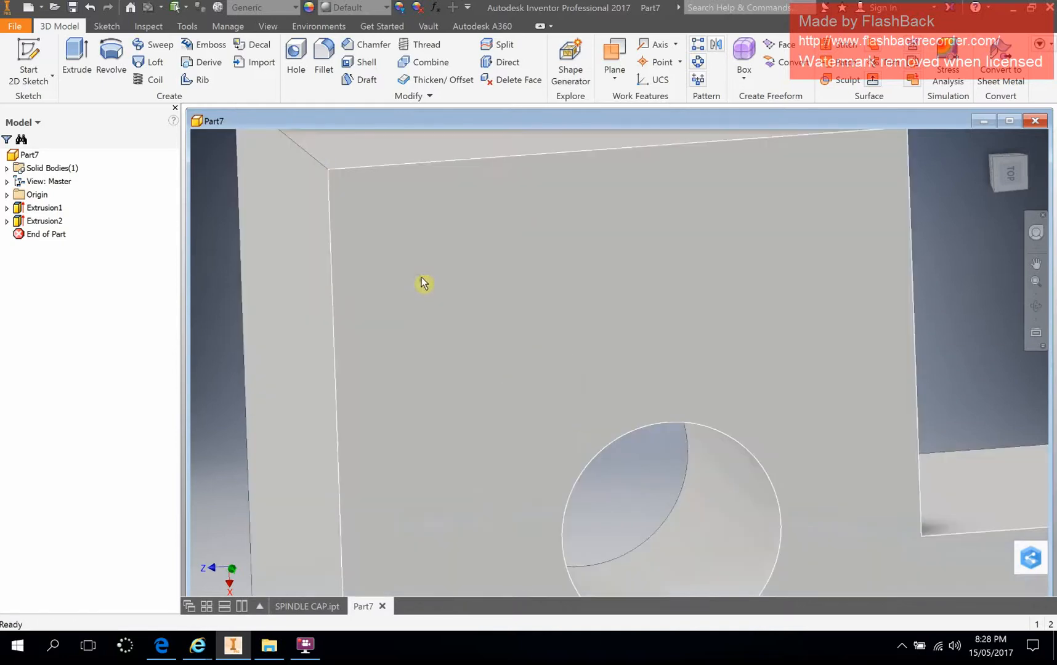
middle_drag(819, 286, 635, 241)
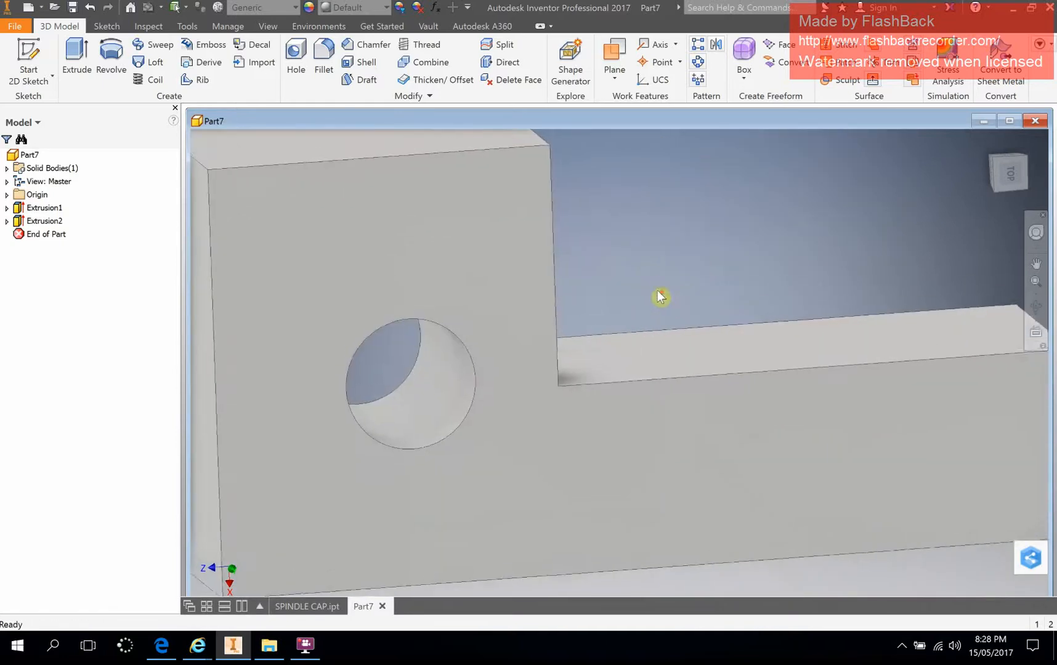
scroll(656, 291, down, 3)
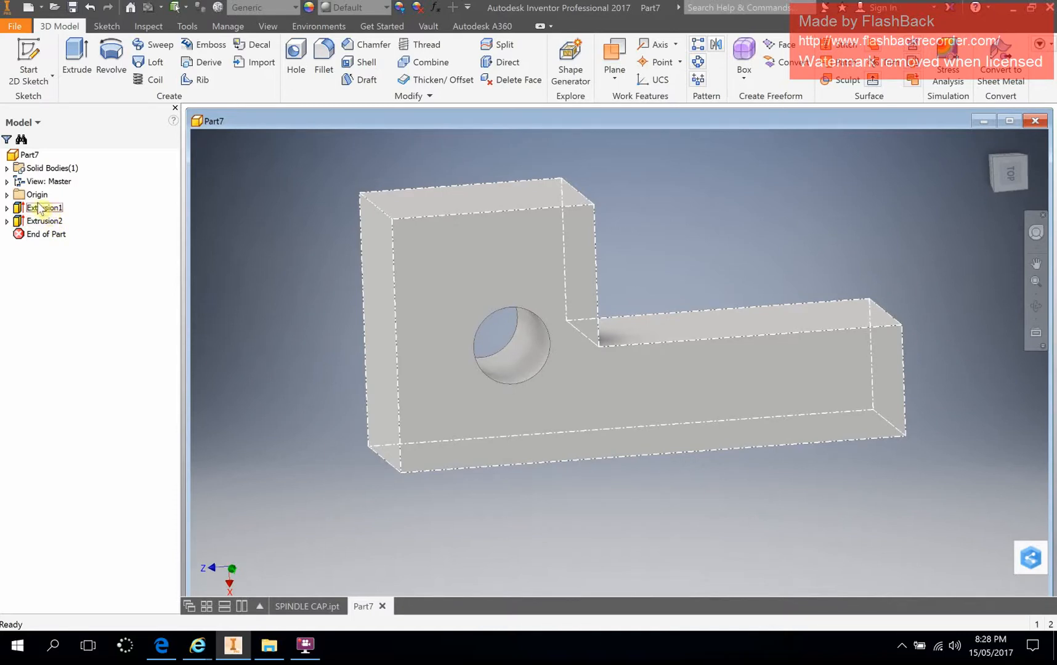
- Reopen the L-shaped profile sketch of the first extrusion for editing
click(6, 208)
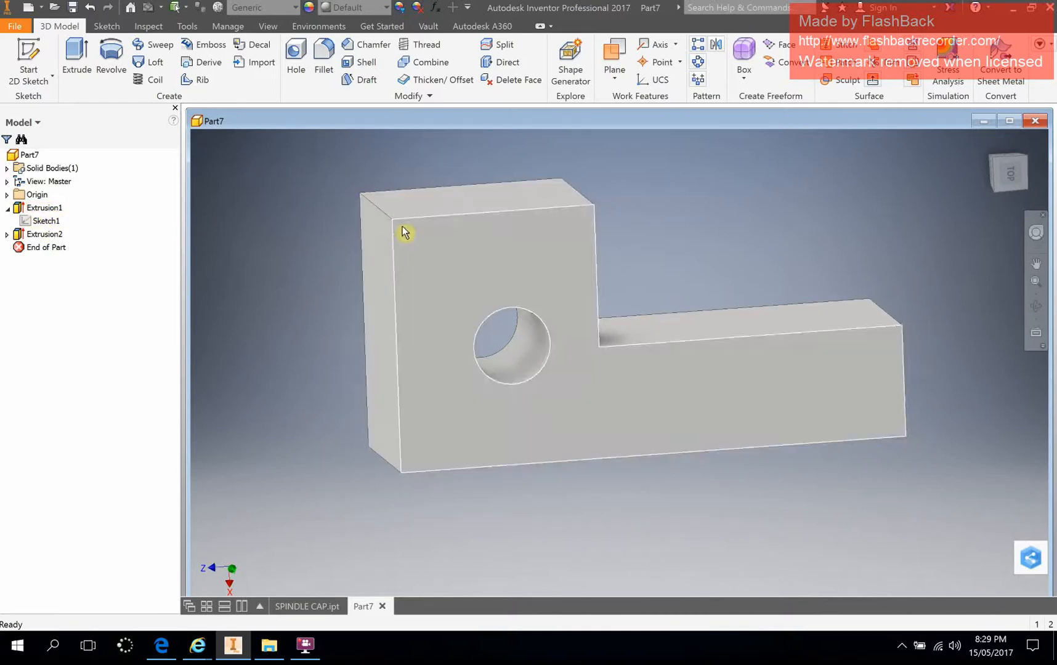
click(47, 221)
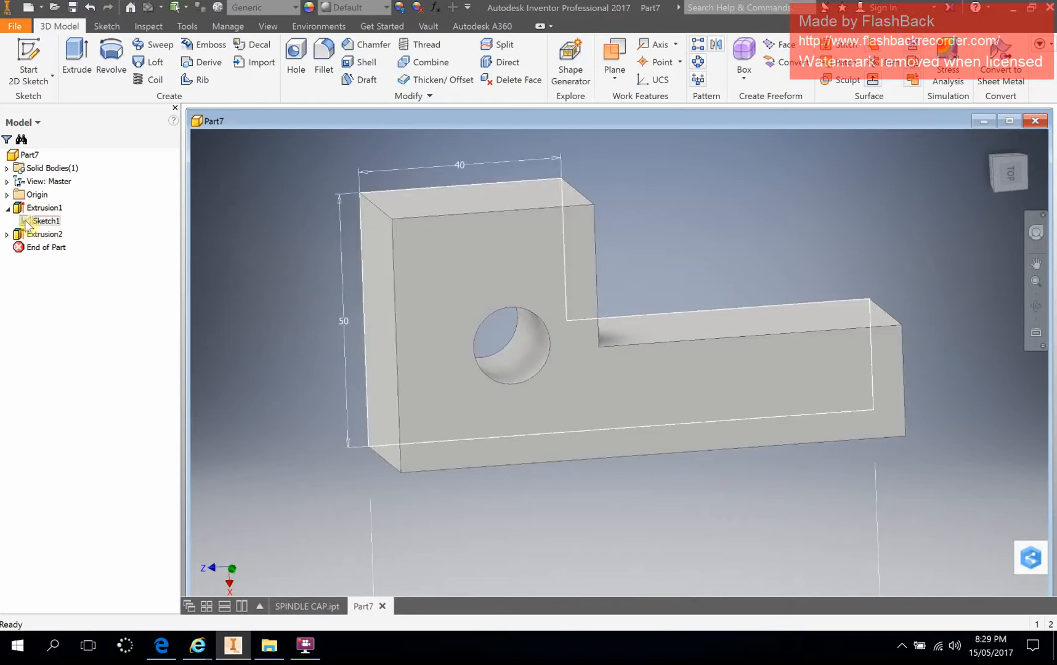
double_click(38, 221)
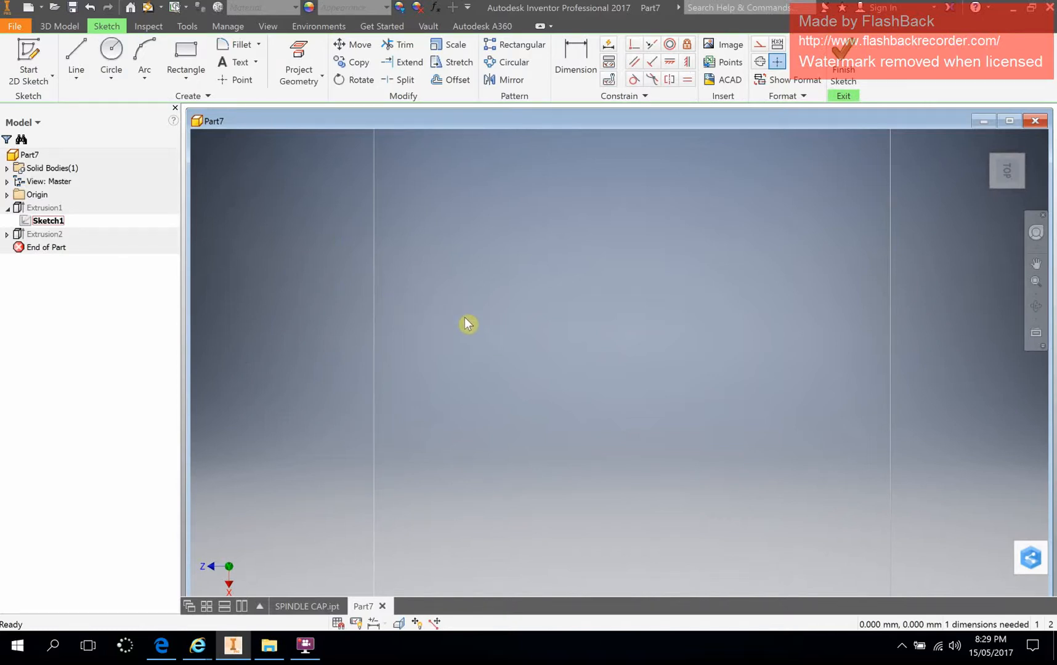
scroll(621, 327, up, 2)
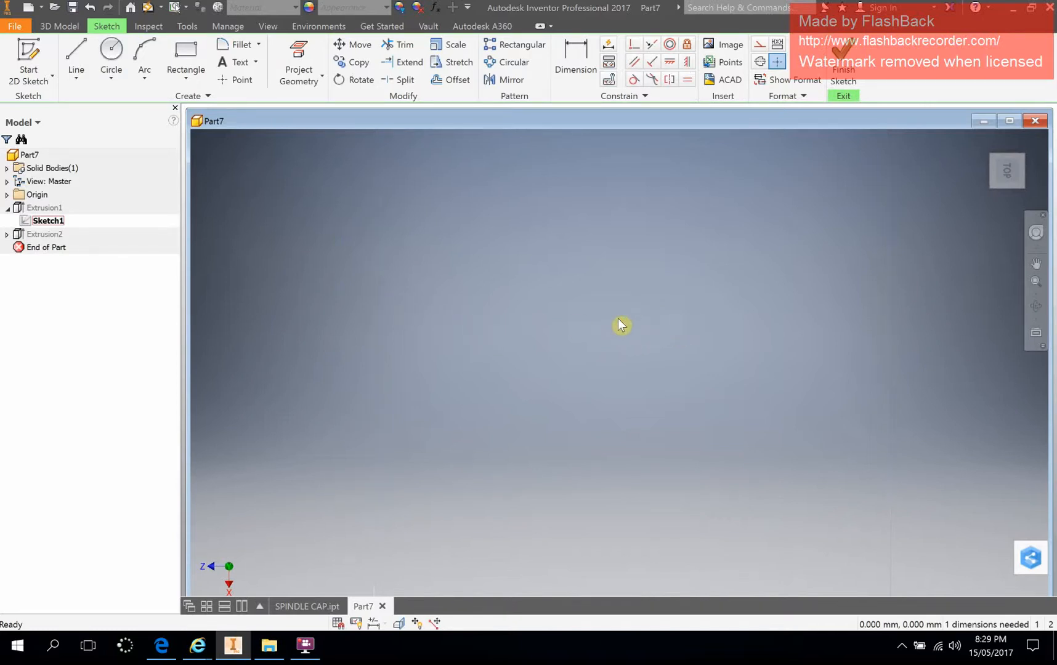
scroll(620, 325, down, 7)
scroll(621, 295, up, 2)
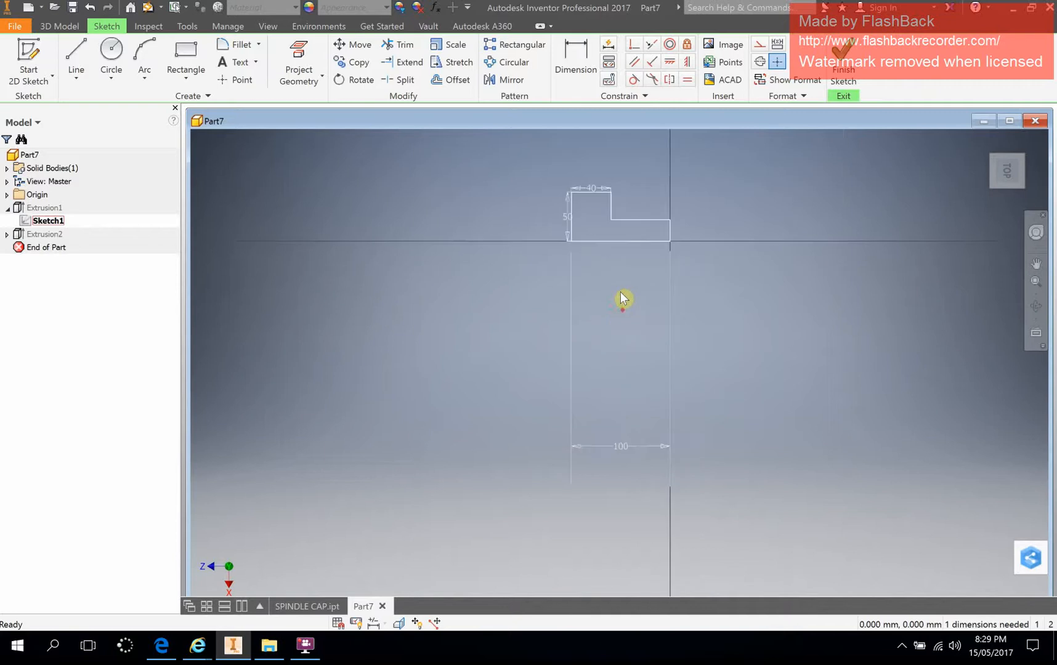
middle_drag(617, 300, 613, 396)
scroll(603, 320, up, 8)
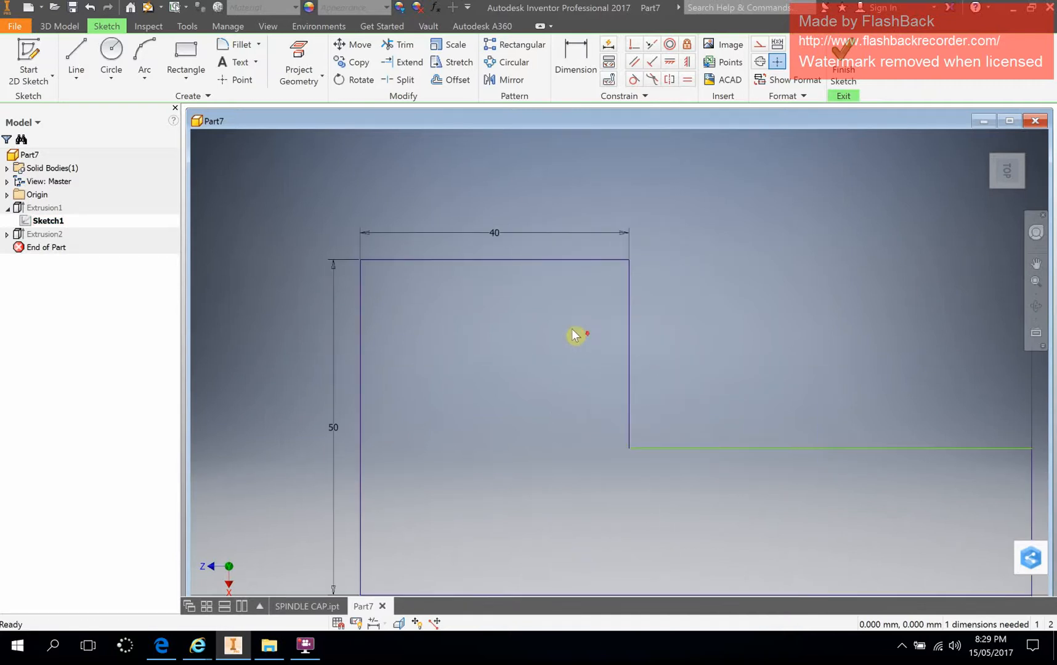
scroll(619, 341, down, 2)
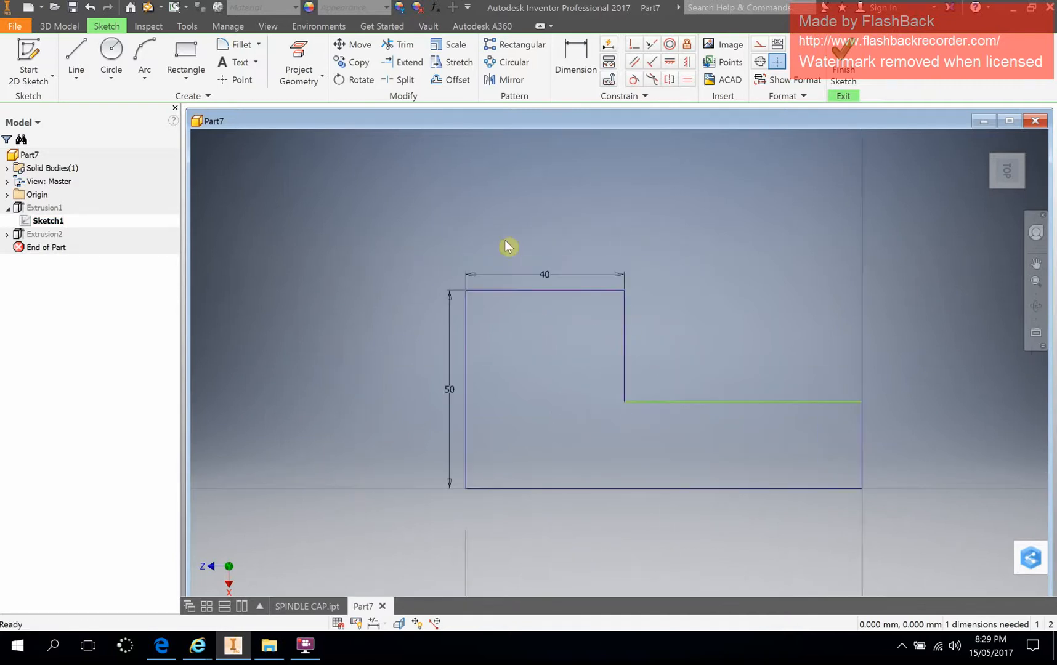
- Set the length of the profile's 40 mm edge to 80 mm and finish the sketch
double_click(549, 275)
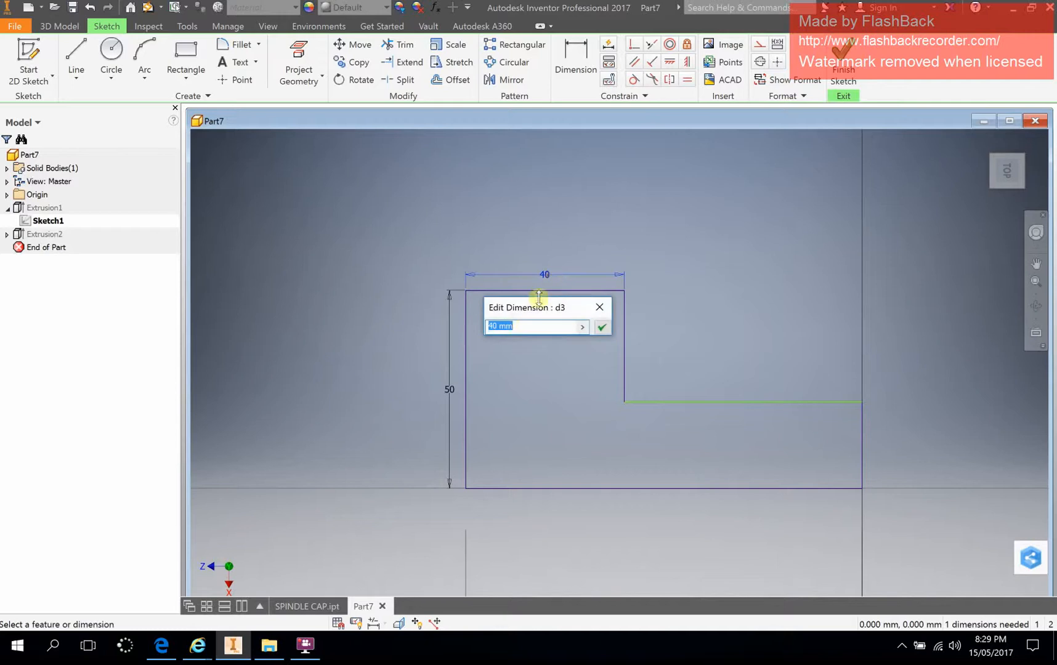
click(521, 328)
drag(521, 328, 468, 333)
text(80)
key(Return)
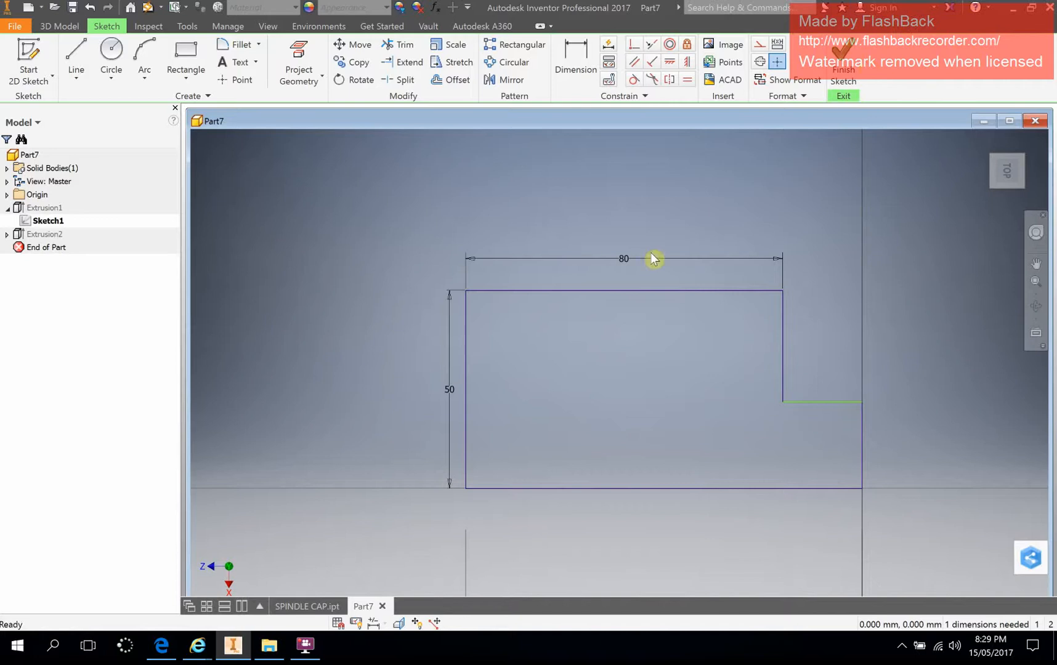
click(842, 62)
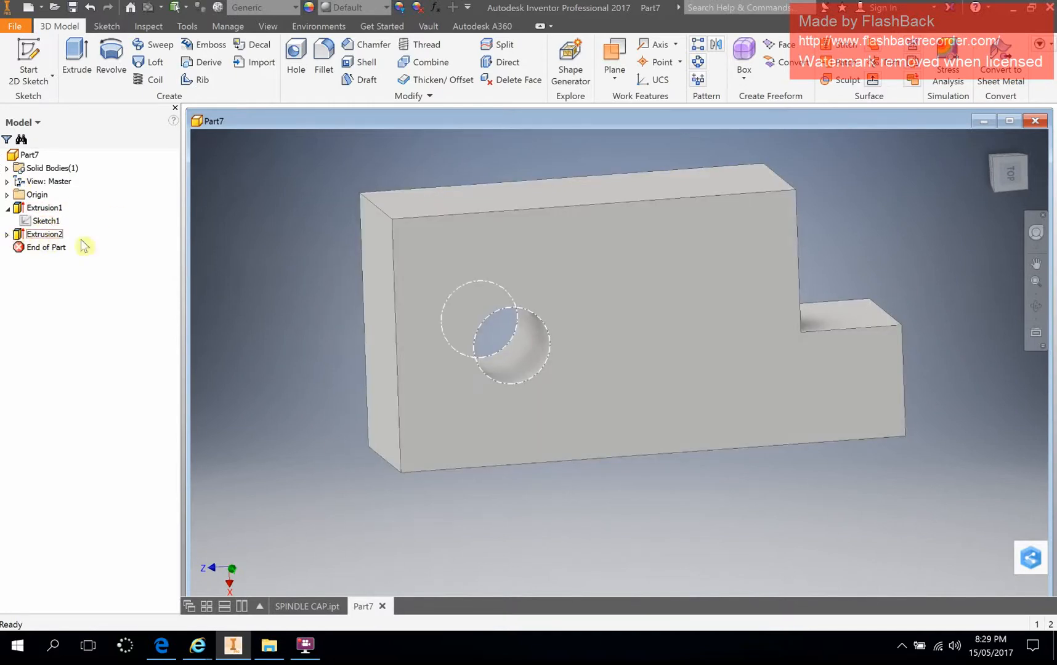
- Reopen the sketch of the cut extrusion and dimension the circle's diameter to 20 mm
click(7, 235)
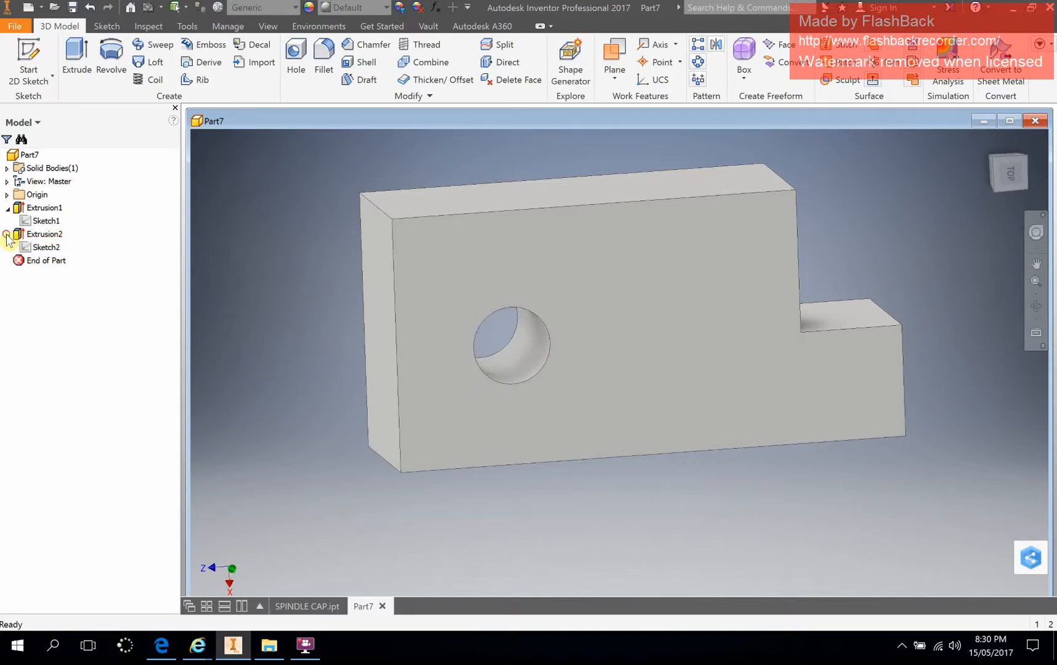
double_click(37, 248)
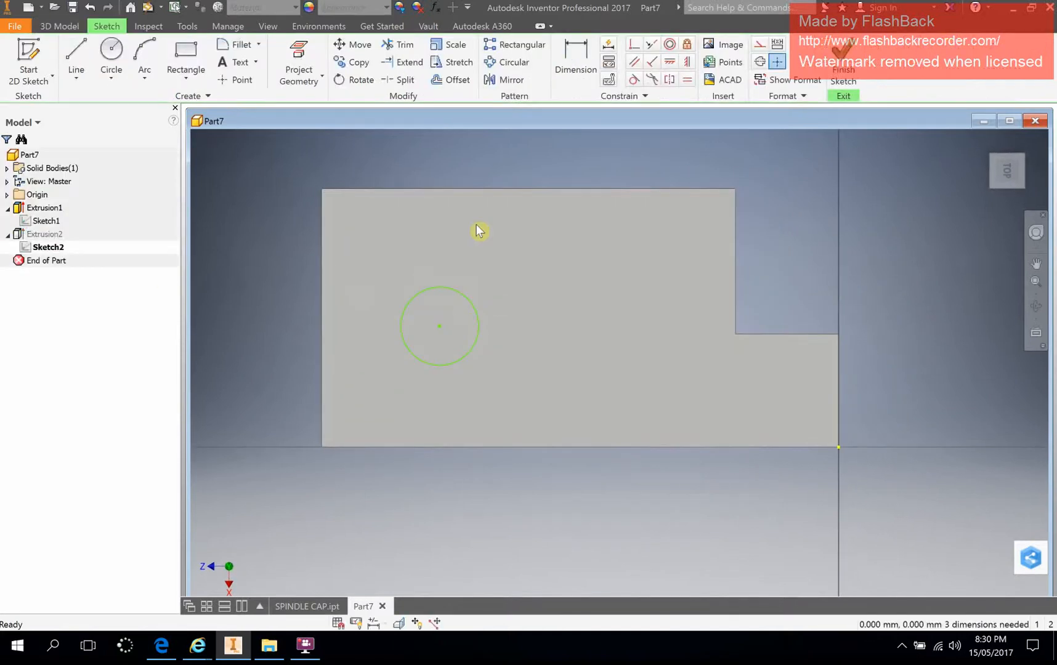
key(d)
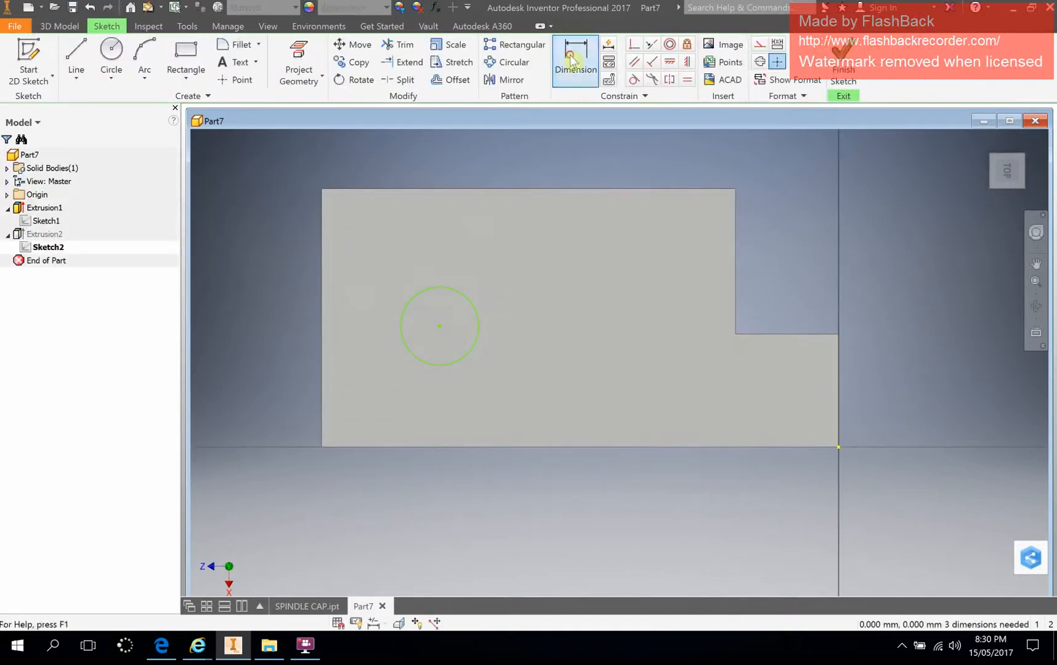
click(467, 298)
click(557, 234)
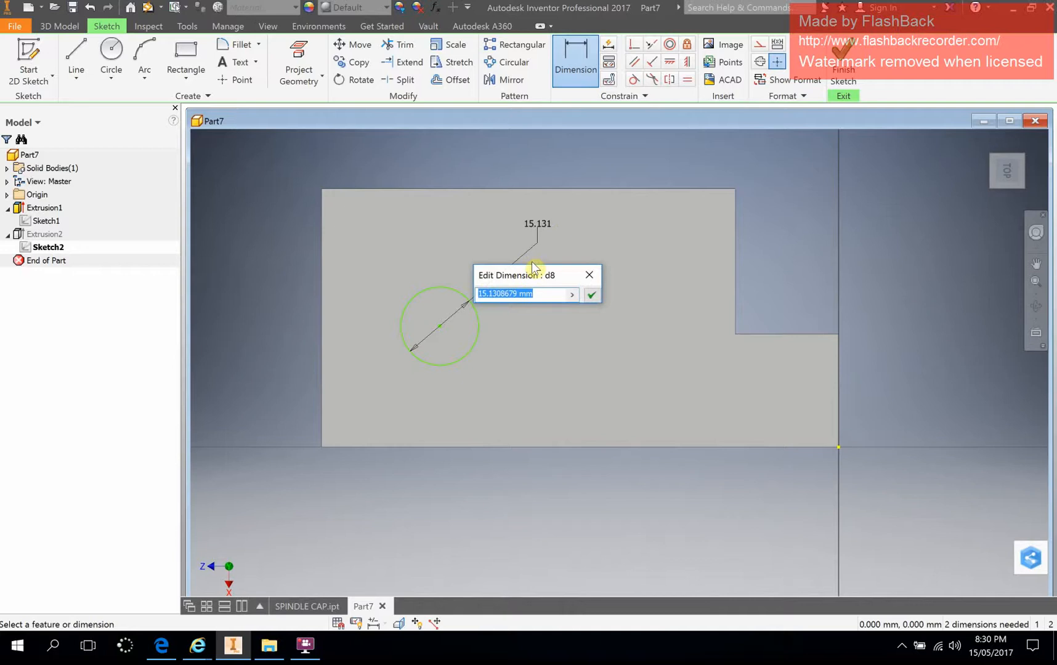
text(20)
key(Return)
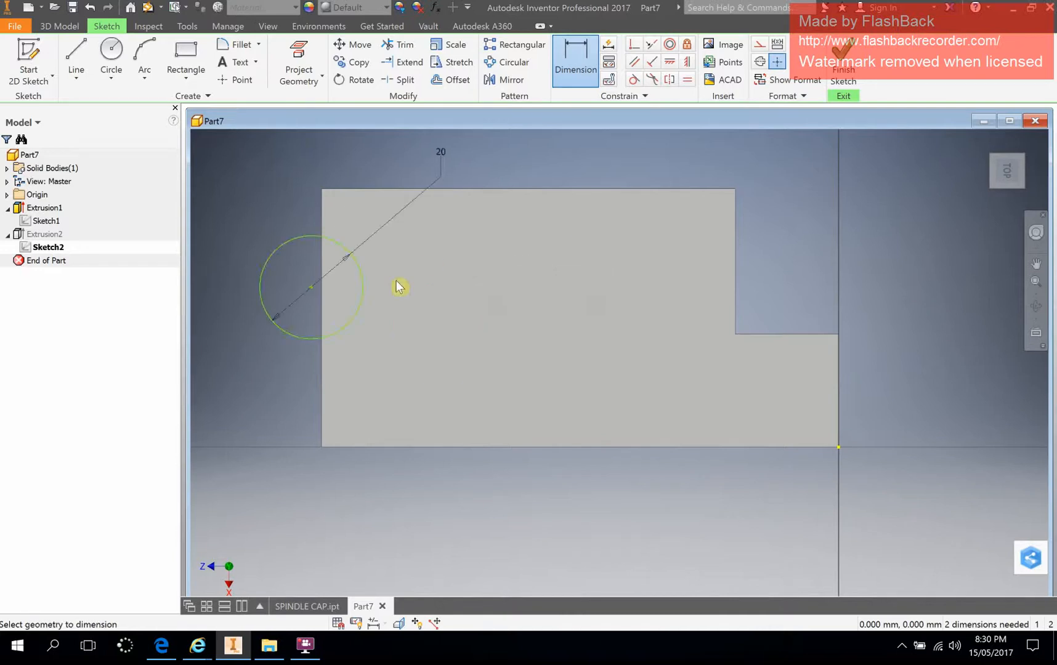
- Dimension the circle's centre 30 mm from the vertical edge of the step, finish the sketch and collapse both extrusions in the model tree
click(355, 317)
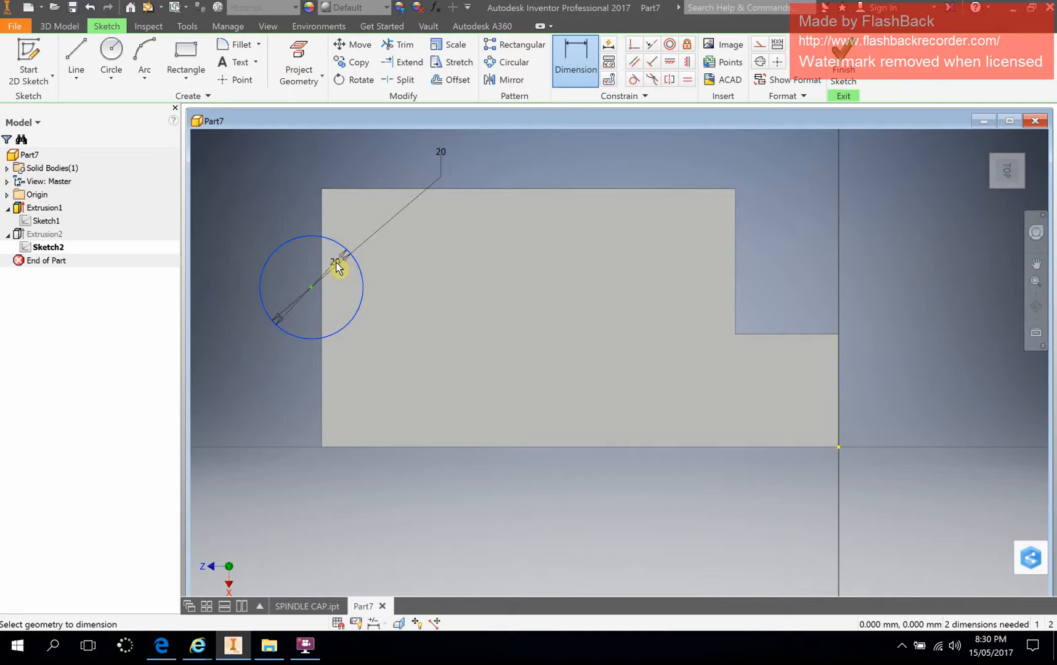
key(Escape)
click(574, 58)
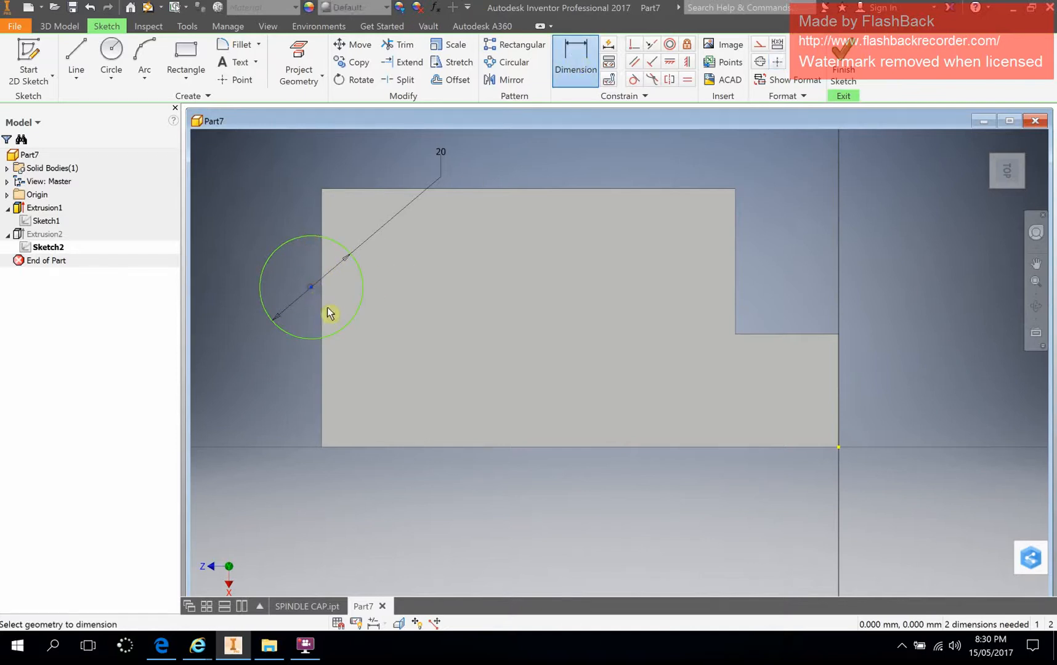
click(735, 309)
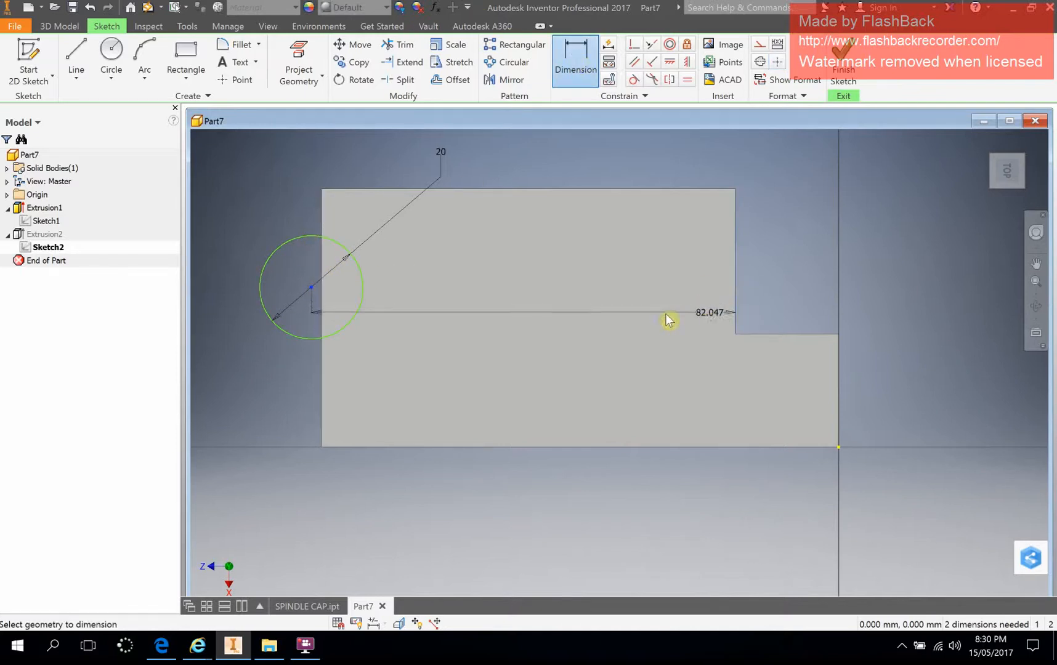
click(606, 285)
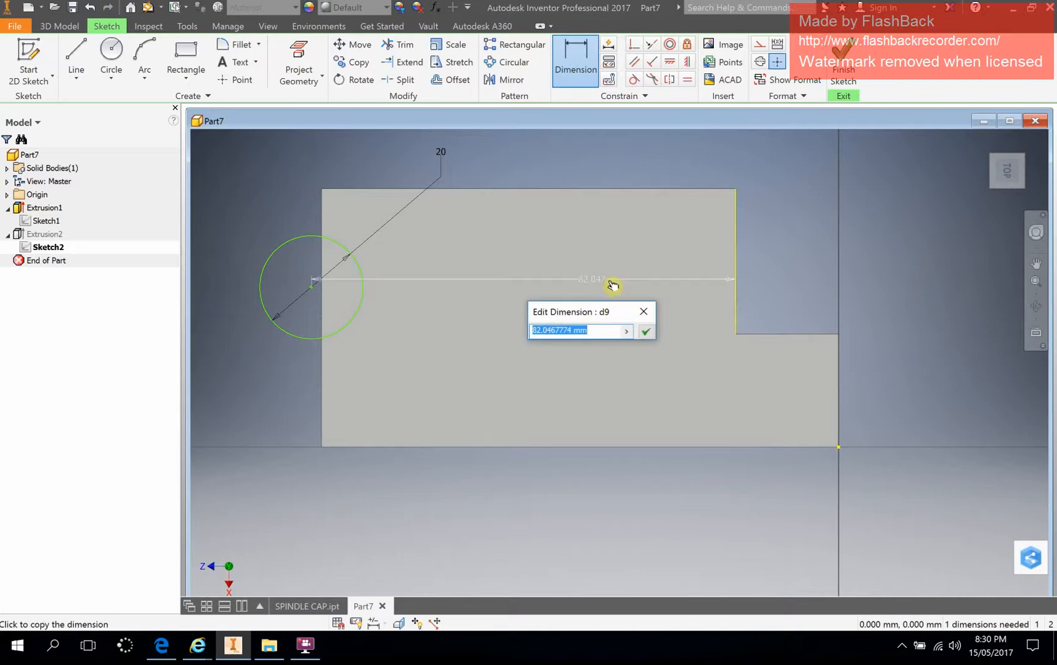
text(60)
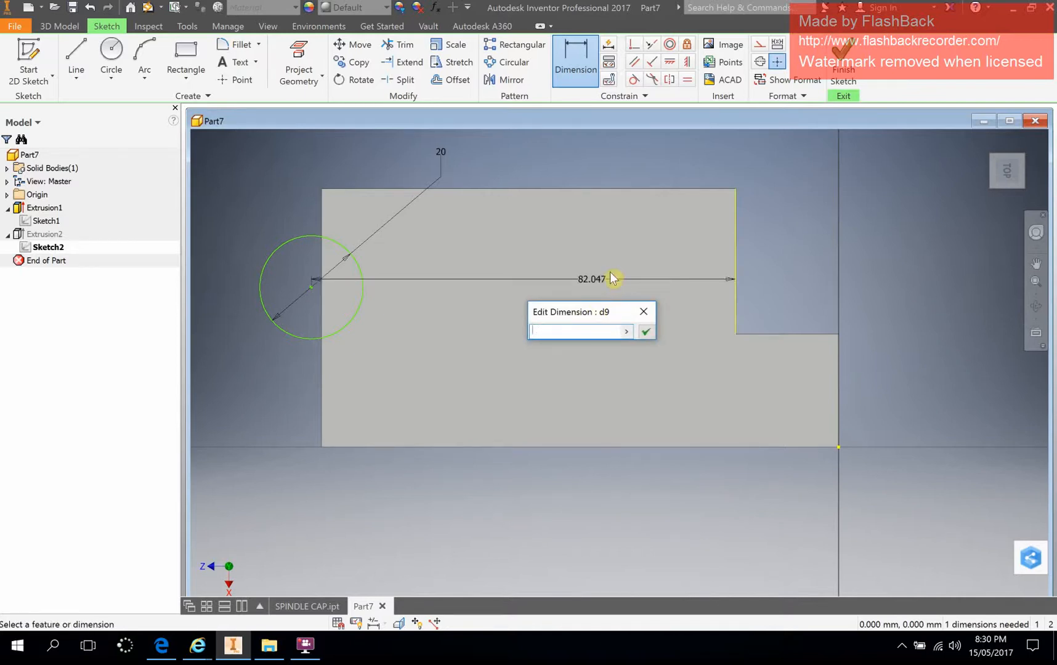
text(0)
click(645, 332)
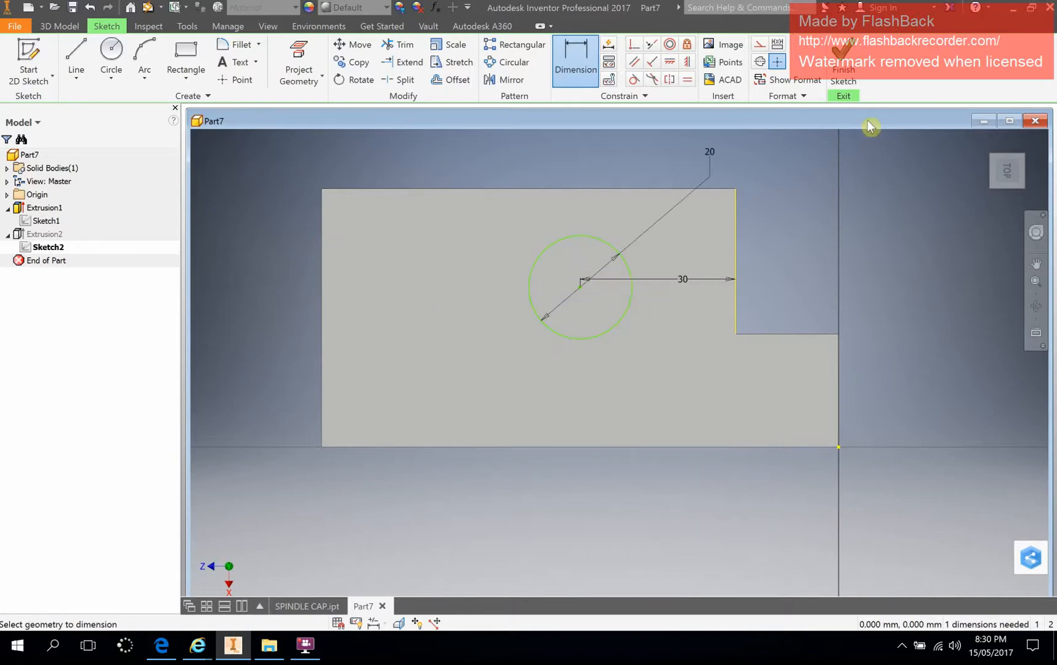
click(843, 70)
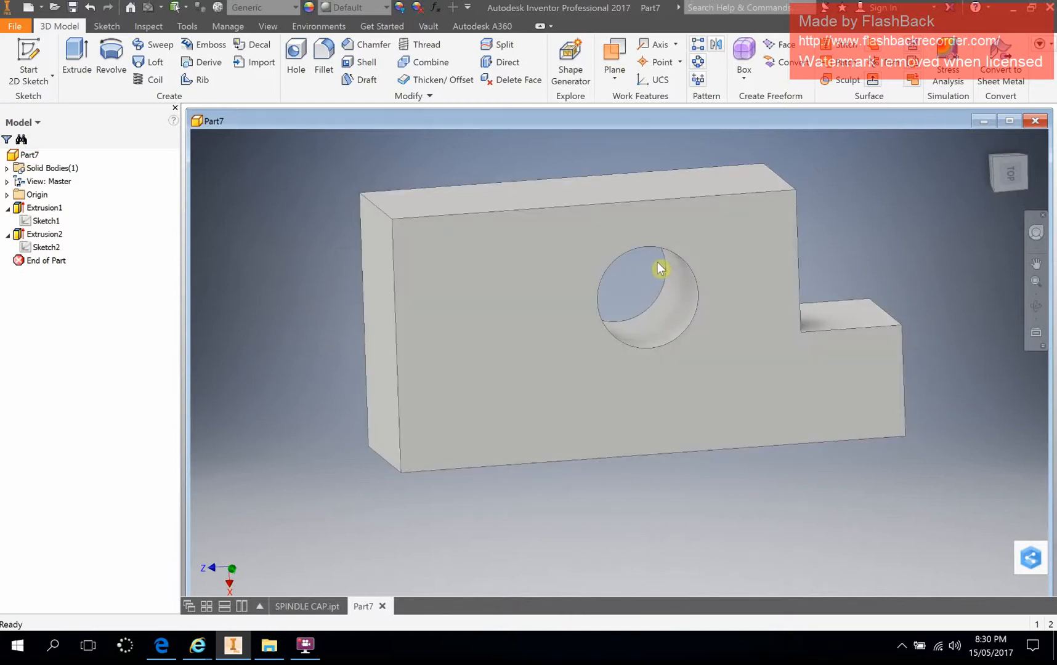
click(7, 234)
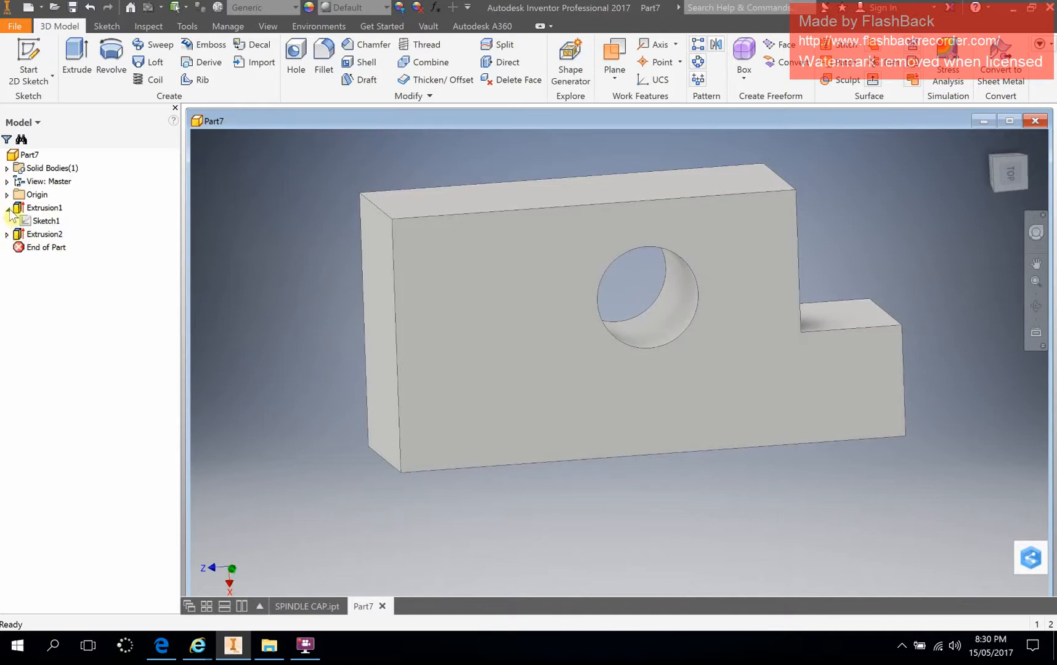
click(7, 207)
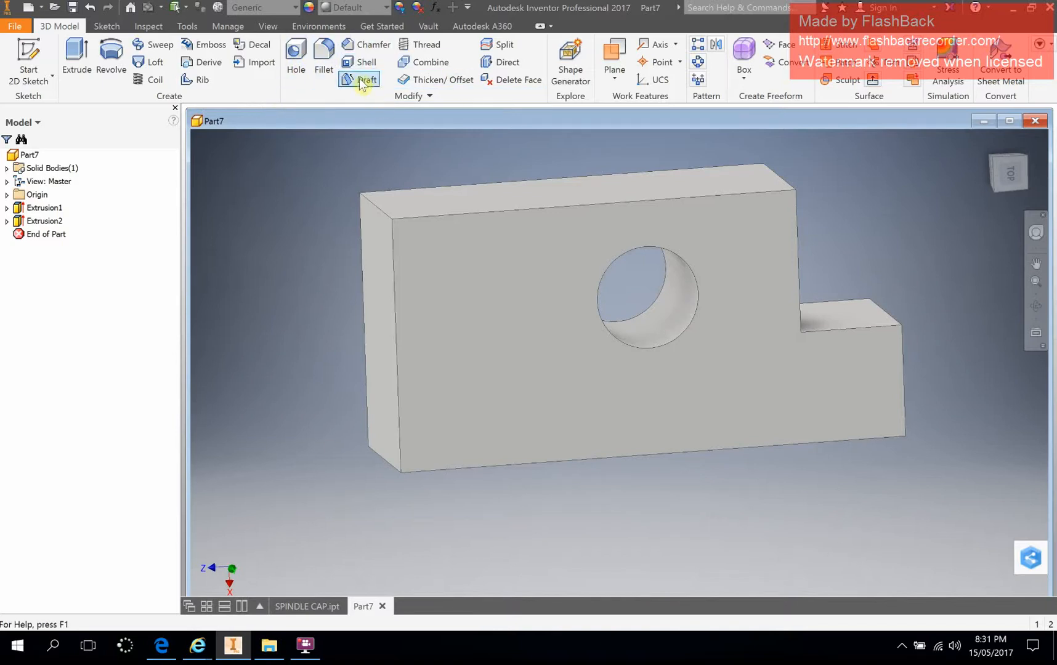
- Fillet both long outer edges of the block's tall portion, beside the hole, with a constant 10 mm radius
click(325, 58)
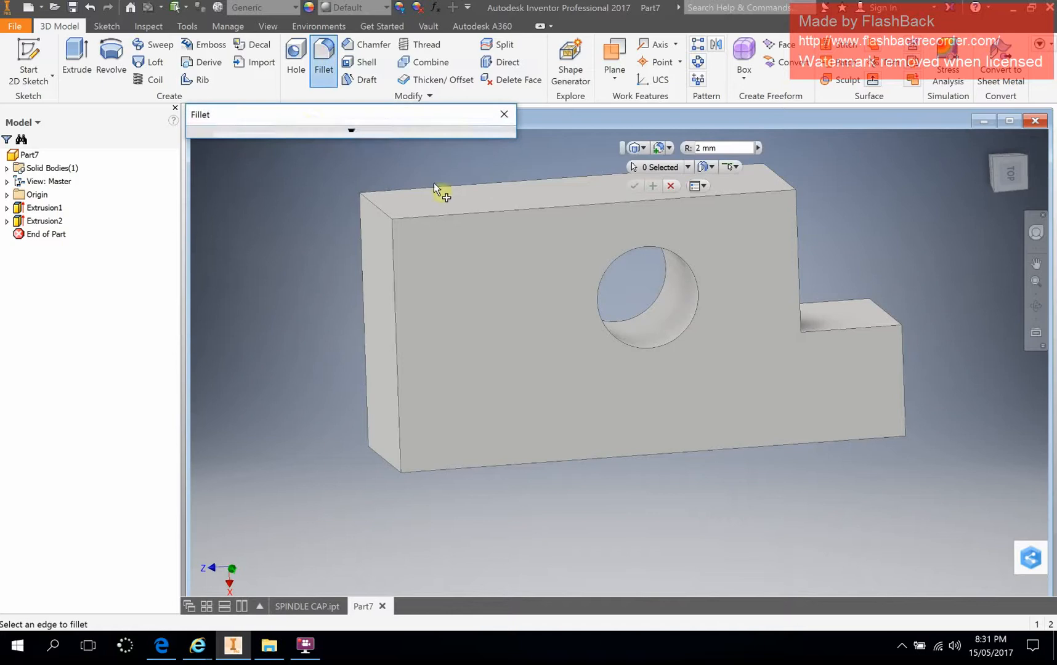
drag(412, 118, 262, 82)
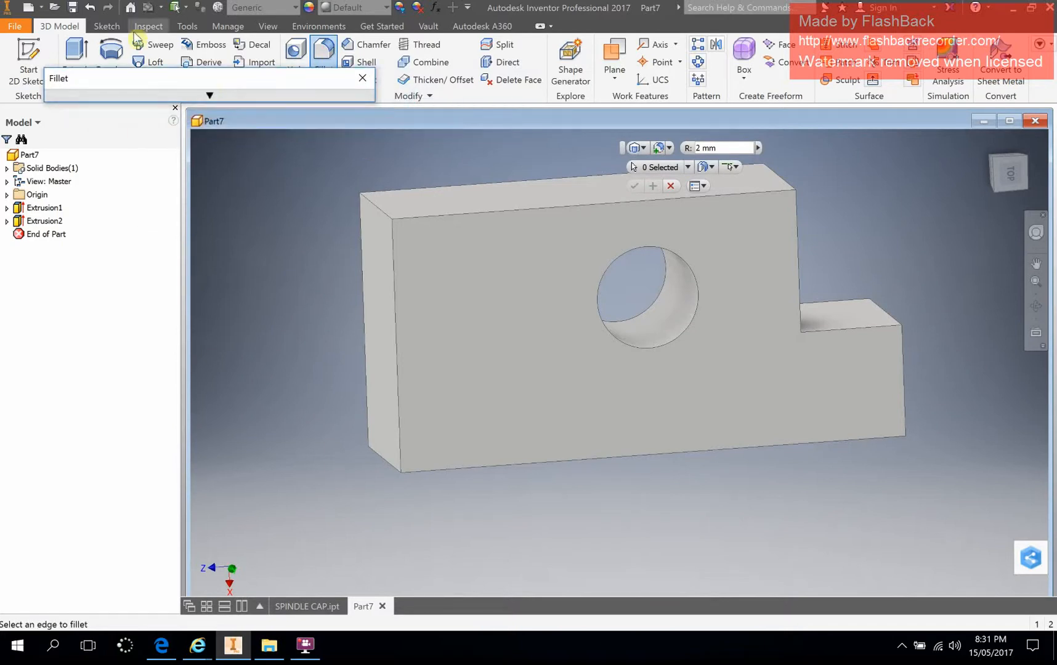
click(209, 97)
drag(205, 78, 184, 122)
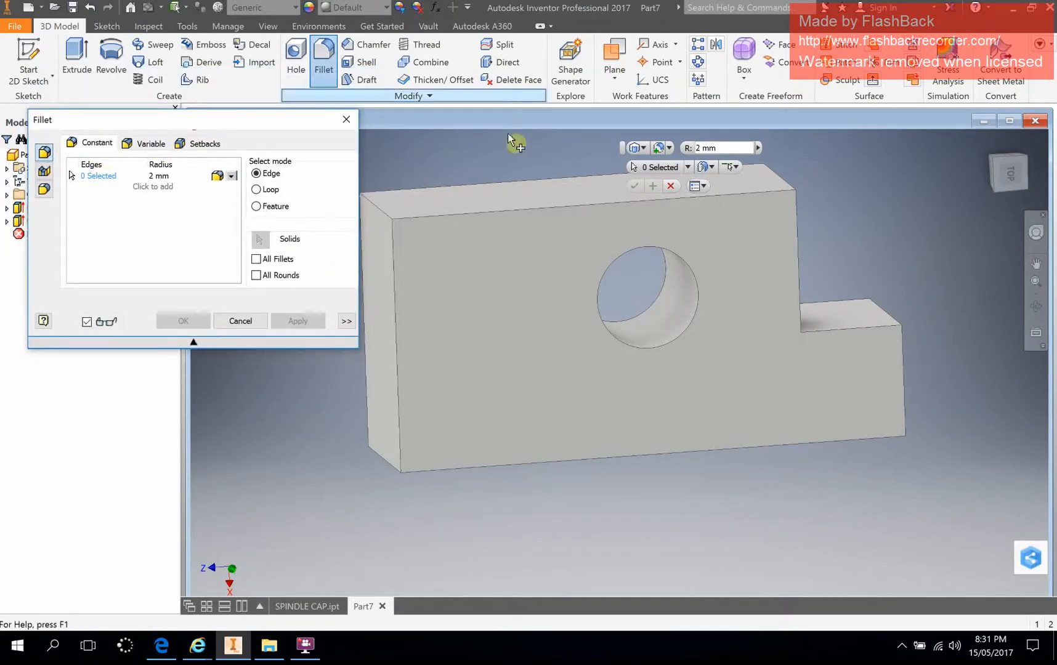
click(511, 210)
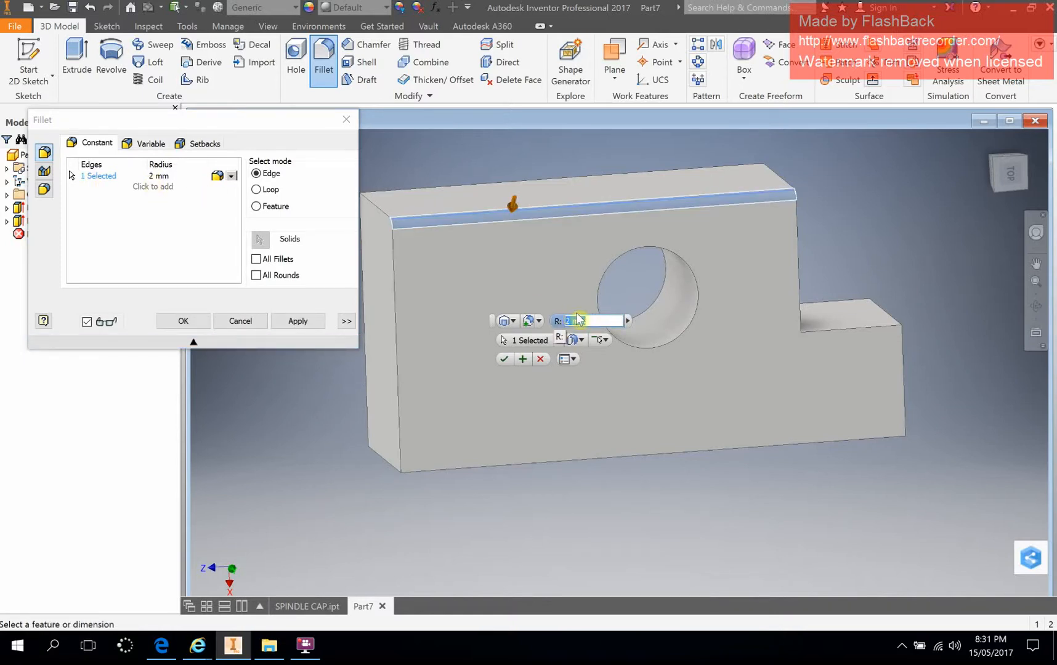
text(0)
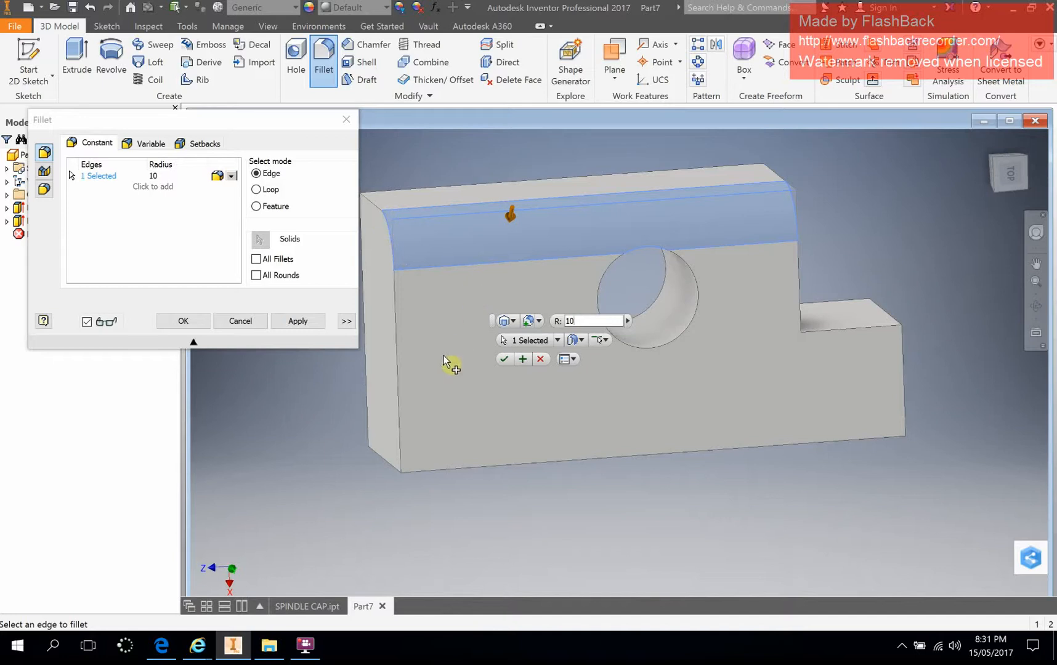
shift+middle_drag(372, 384, 614, 280)
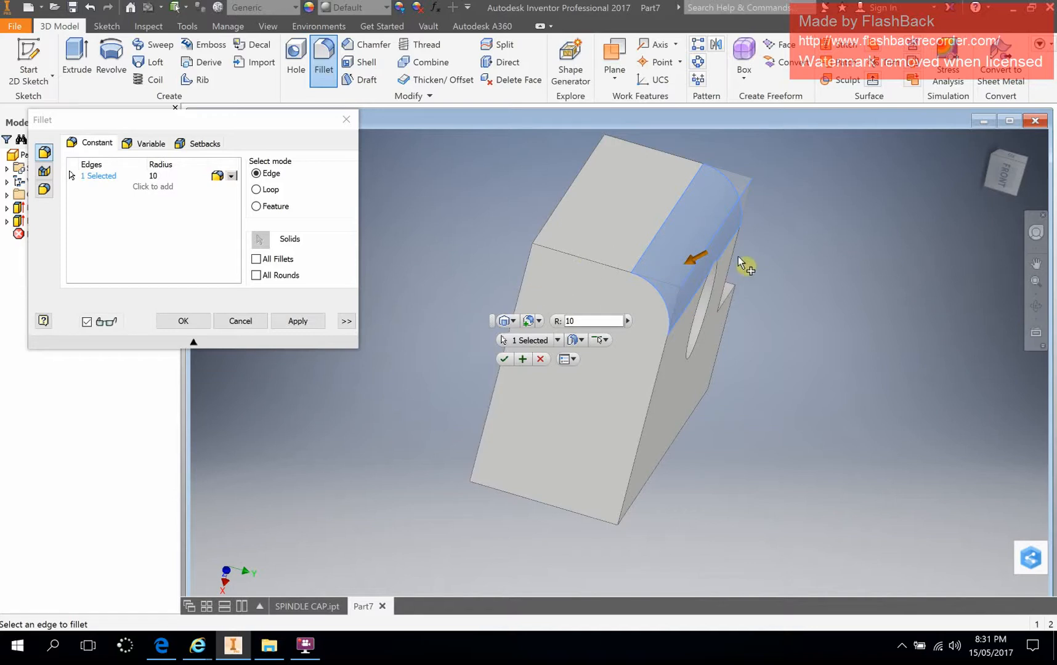
click(558, 214)
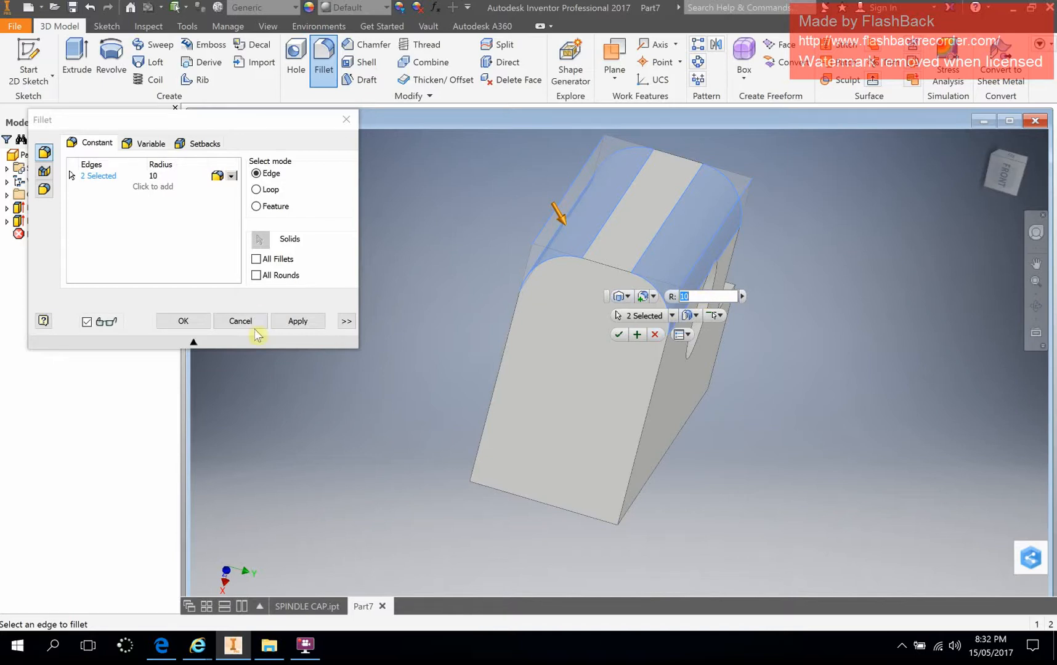
click(198, 325)
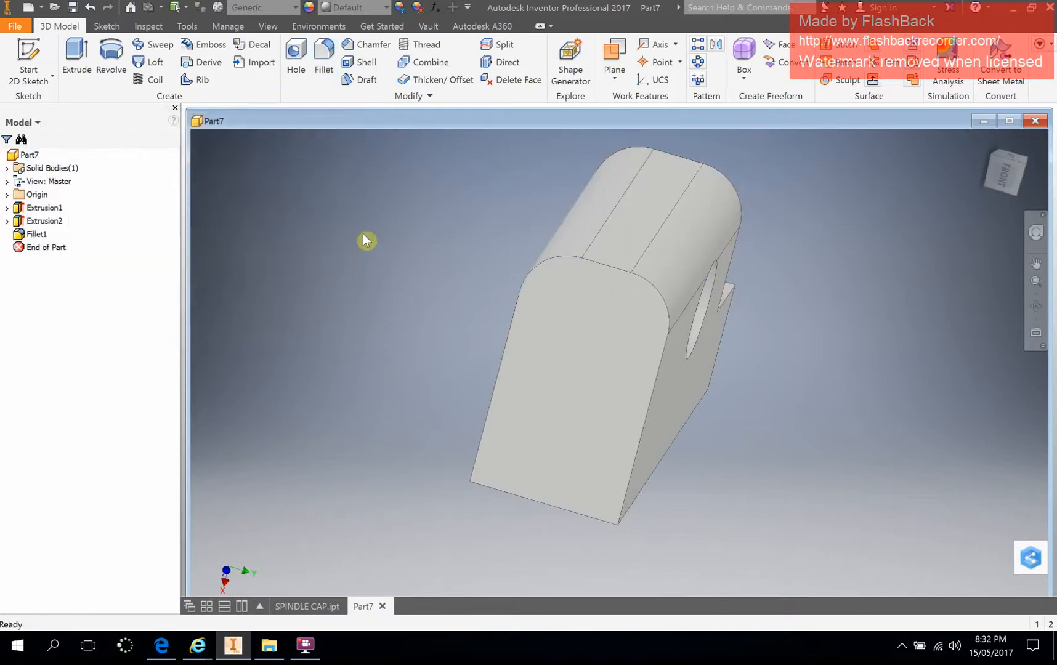
- Reopen the fillet and try a radius of 20 mm on its two edges
double_click(22, 236)
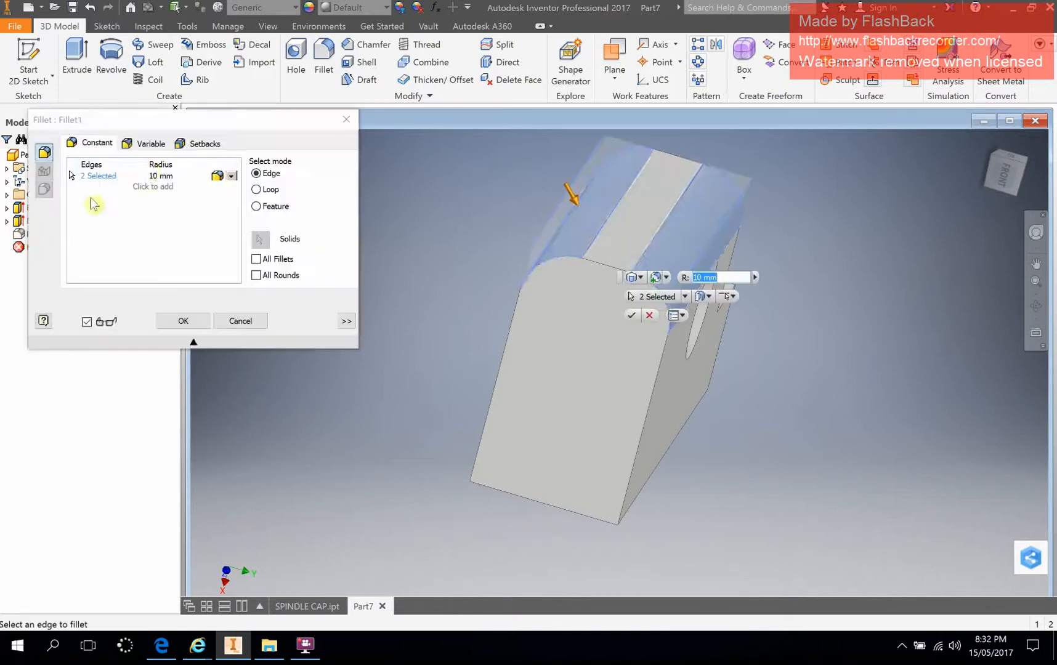
click(160, 177)
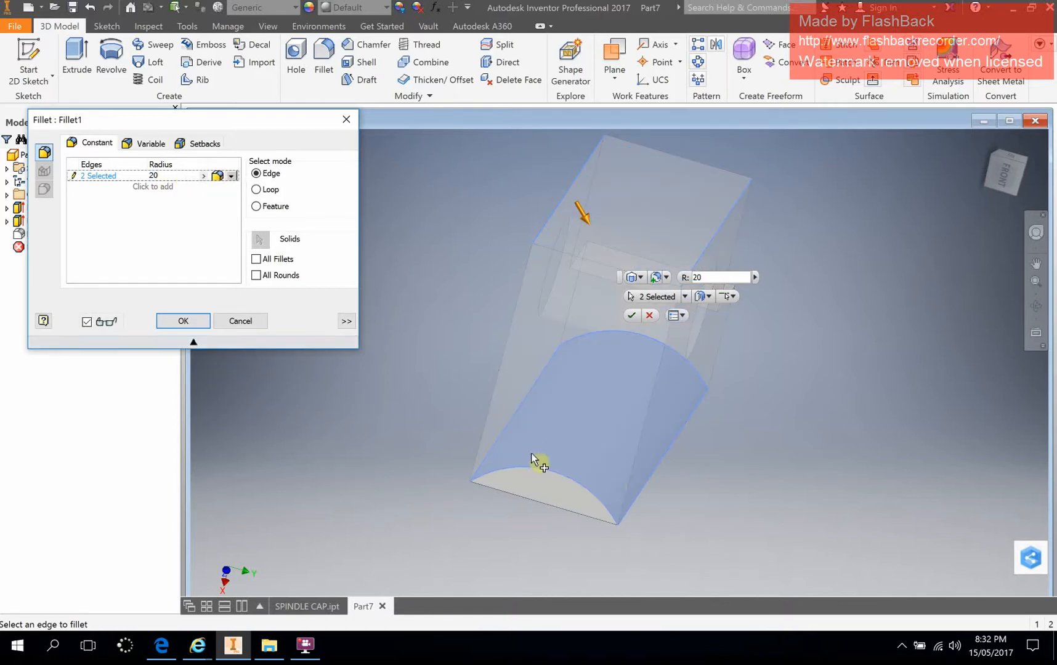
shift+middle_drag(902, 425, 918, 395)
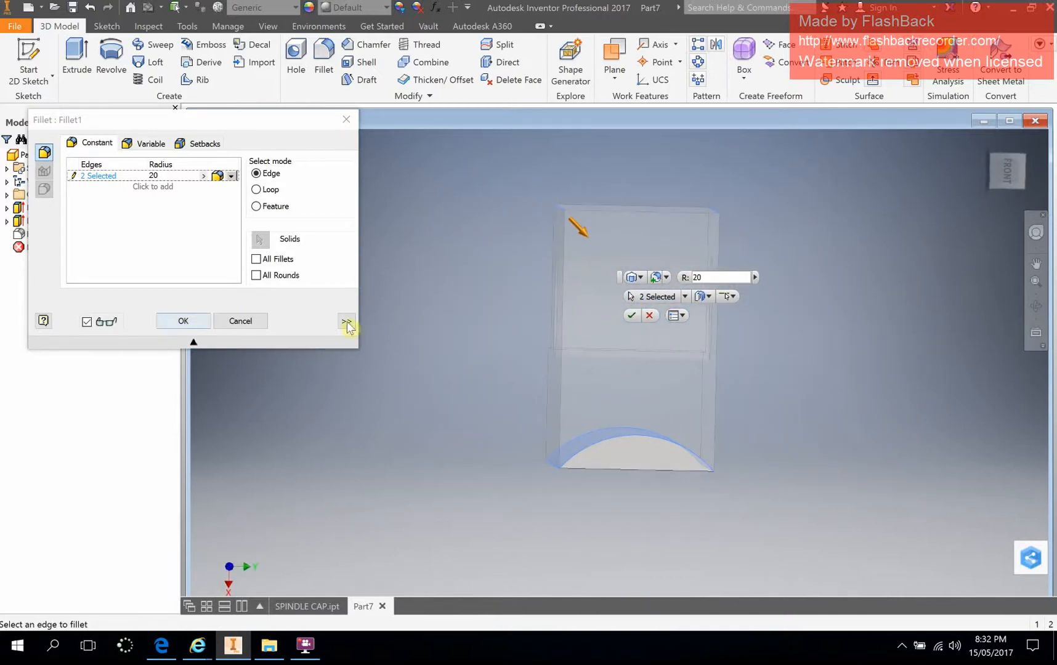
click(185, 321)
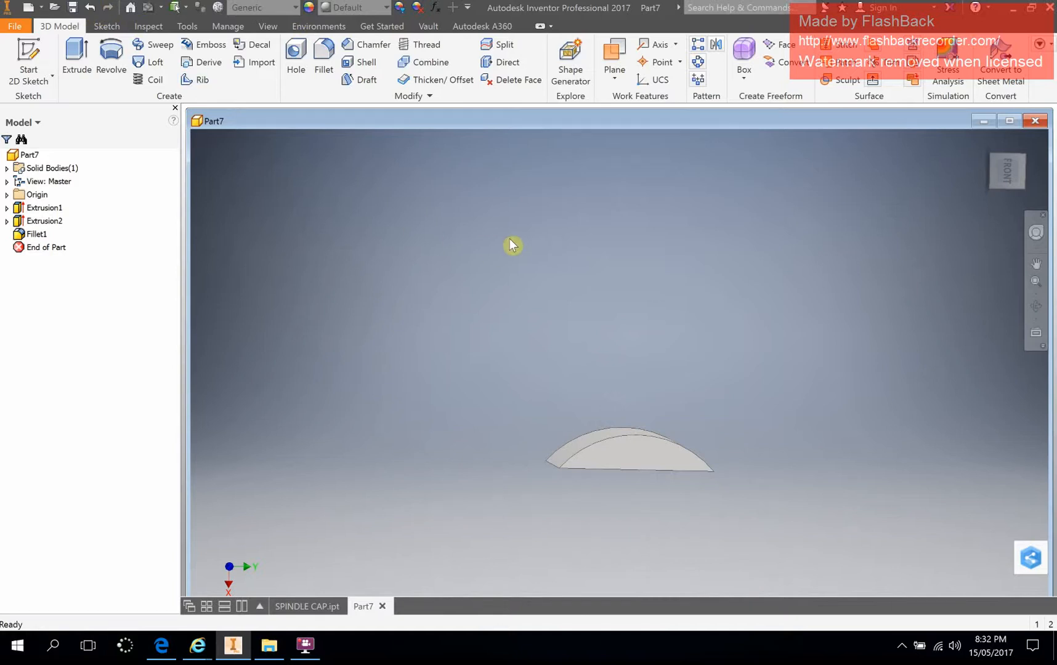
- Undo the last fillet radius change and check the block with its hole and step
key(ctrl+z)
shift+middle_drag(862, 319, 724, 346)
scroll(779, 384, down, 5)
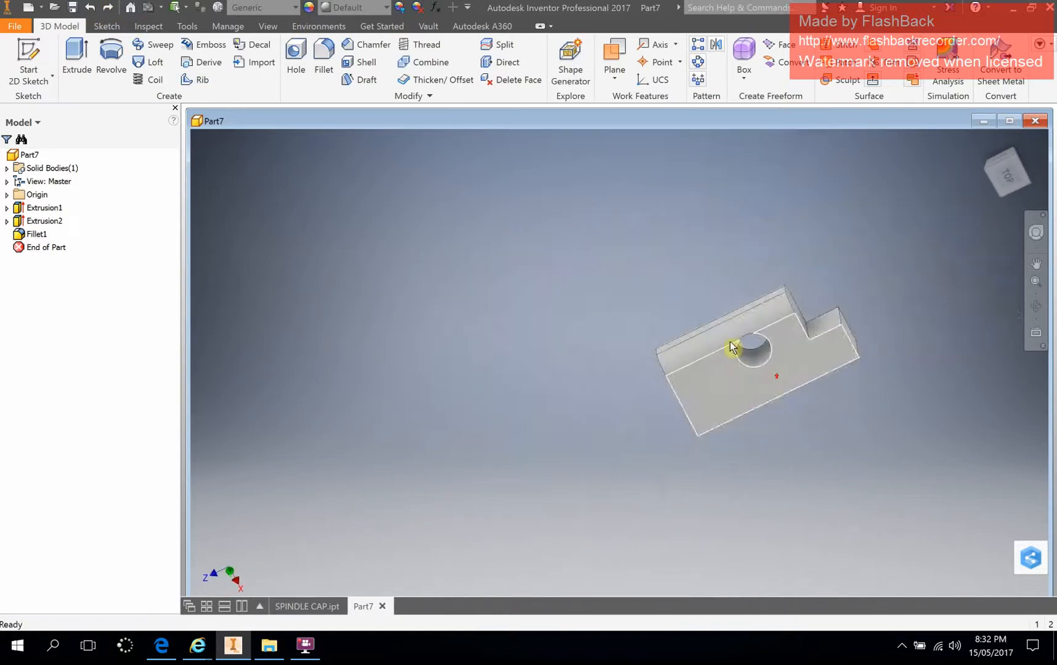
scroll(730, 342, up, 5)
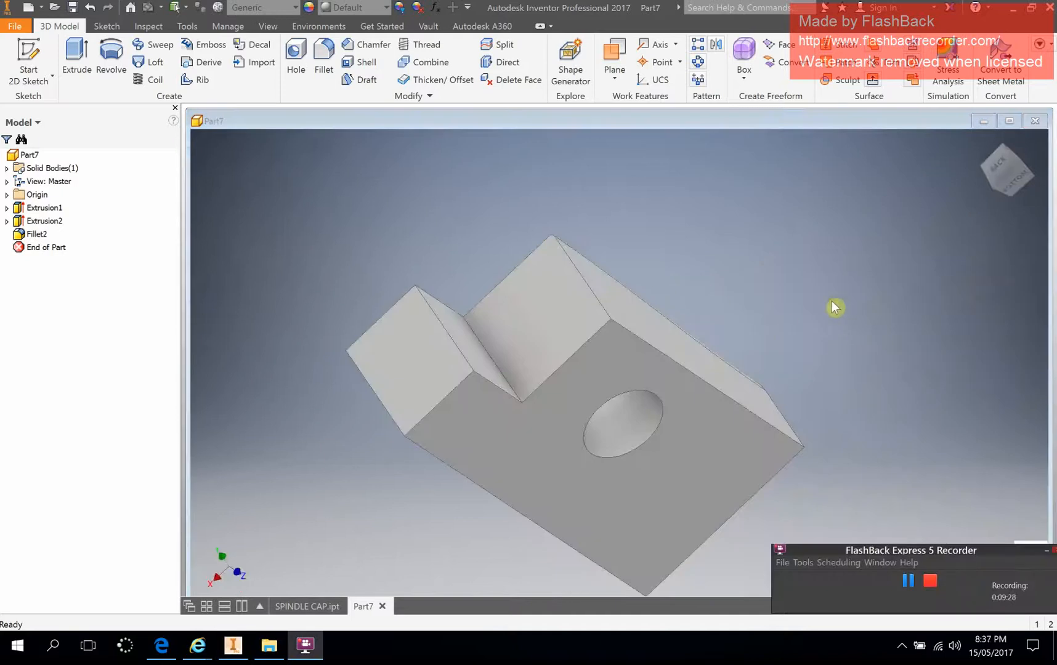
- Add a variable-radius fillet along the unfilleted long edge of the tall portion, with radius 1 at its start on the outer end and 10 at the step
shift+middle_drag(835, 307, 799, 349)
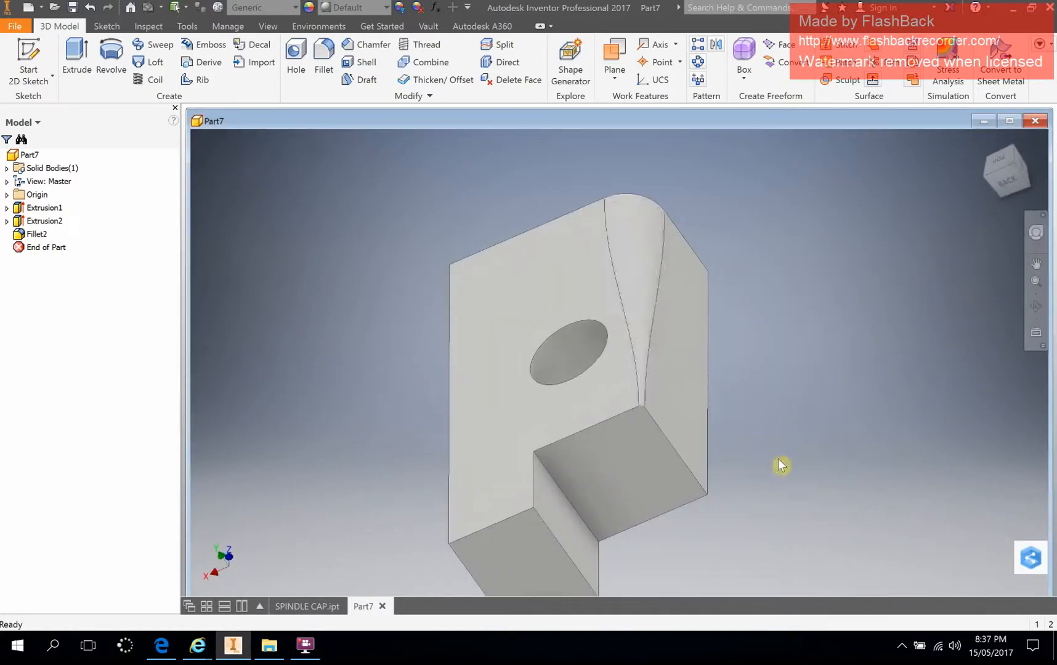
shift+middle_drag(780, 465, 655, 358)
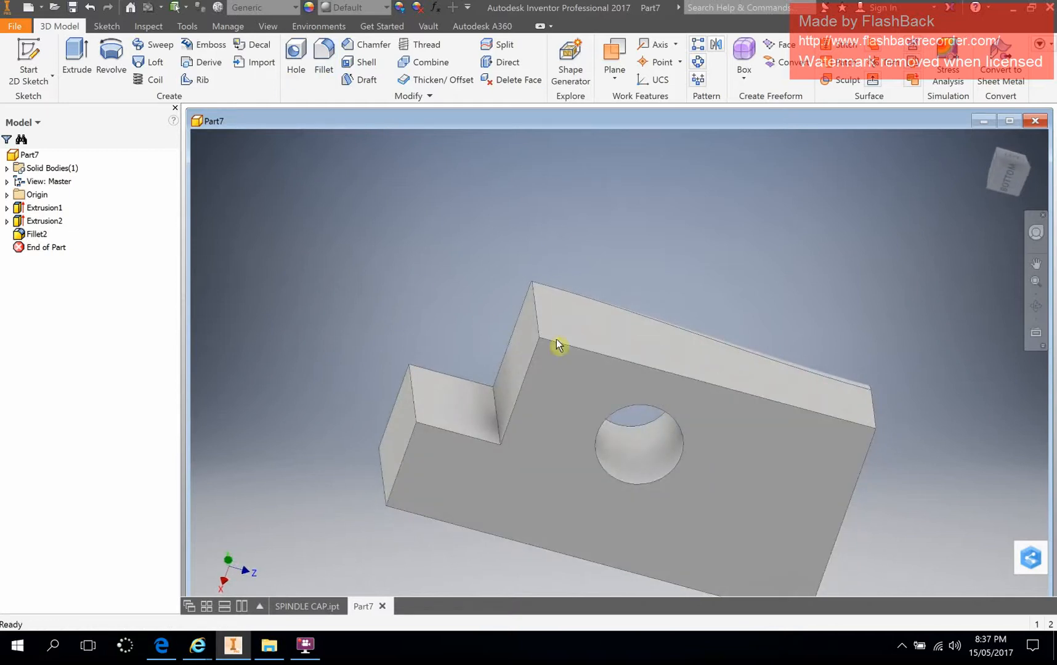
click(325, 62)
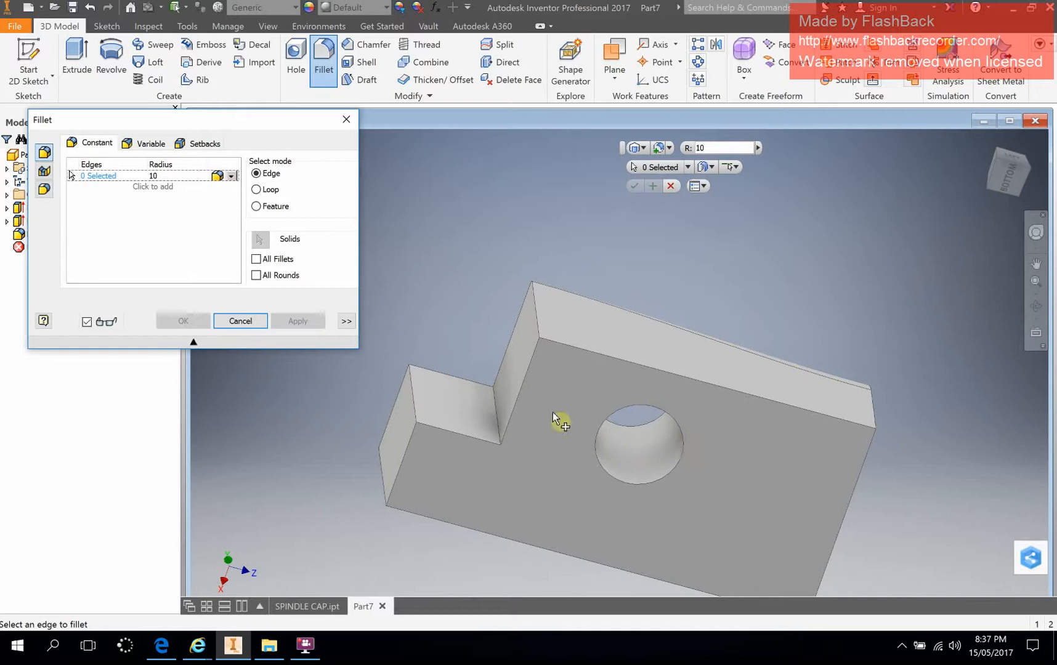
click(140, 148)
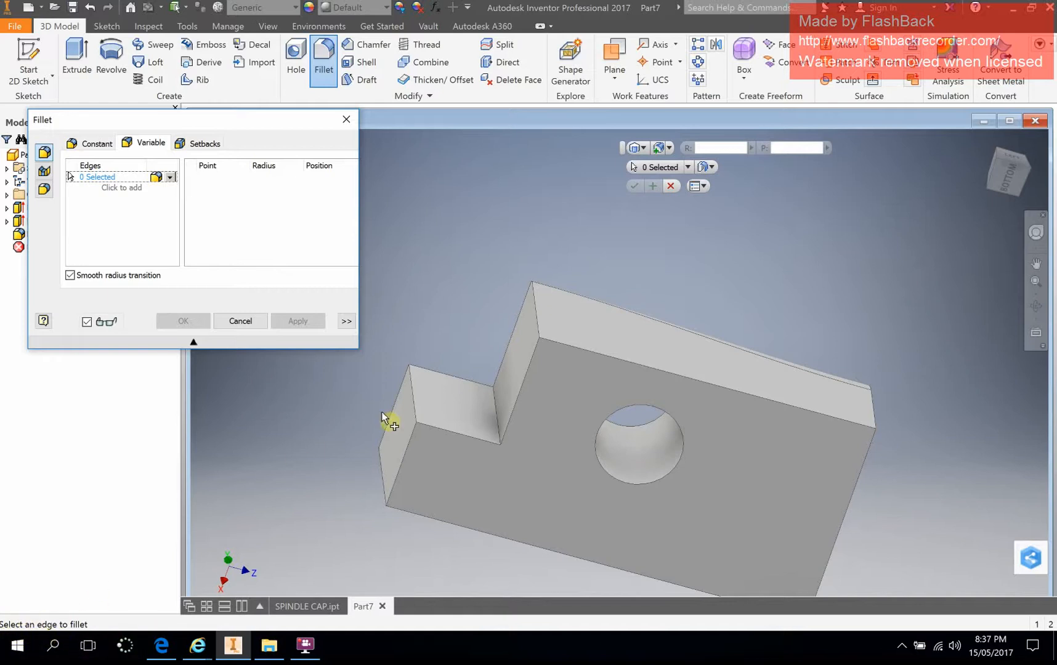
click(593, 353)
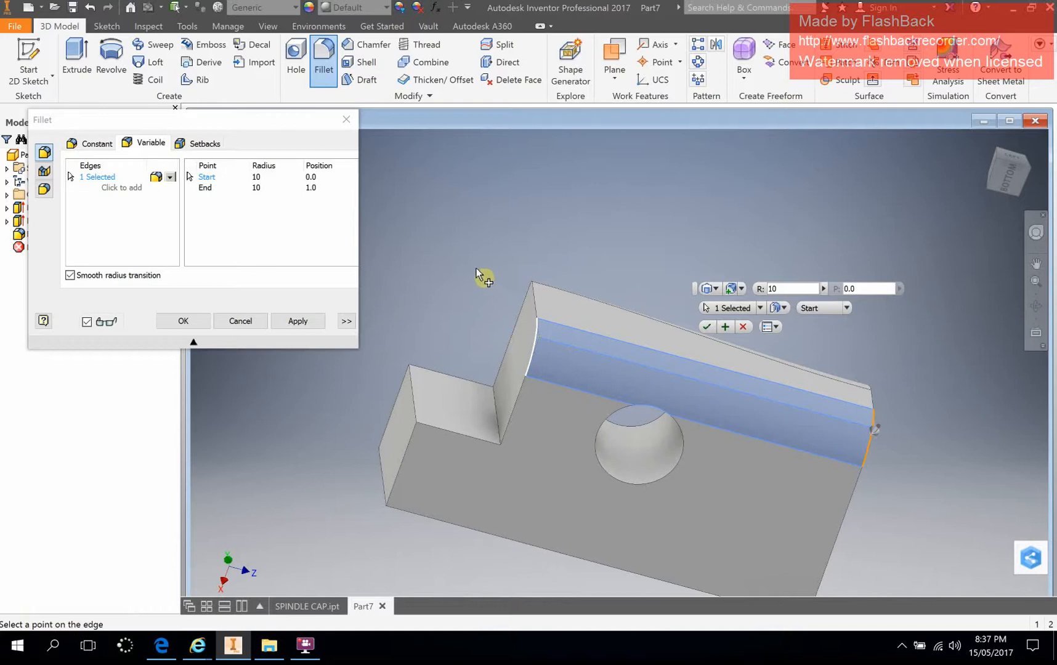
shift+middle_drag(483, 277, 522, 285)
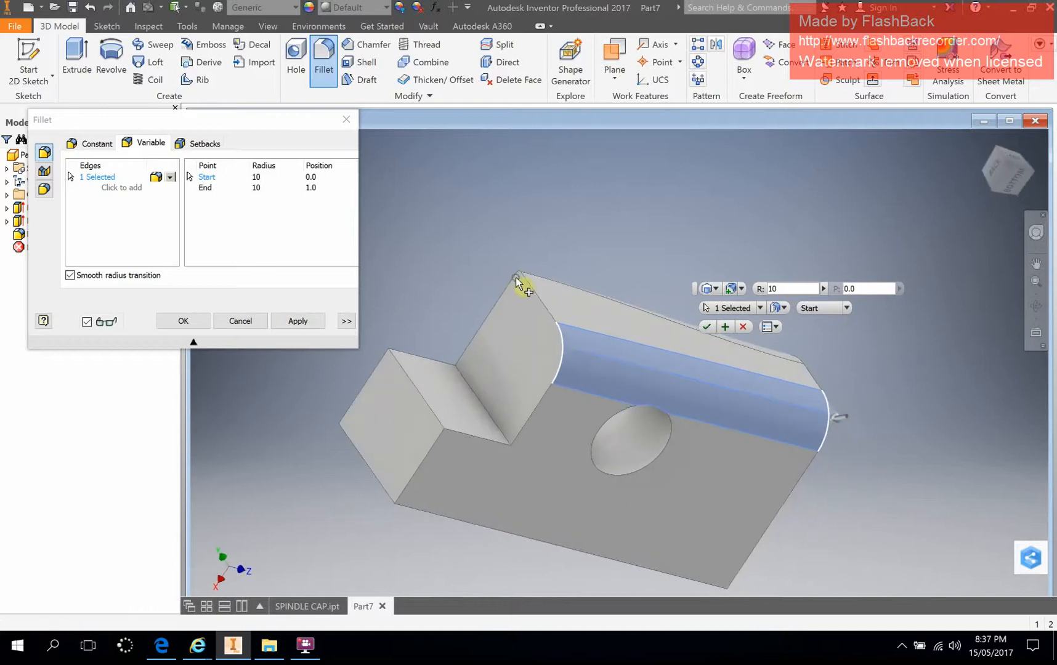
click(563, 357)
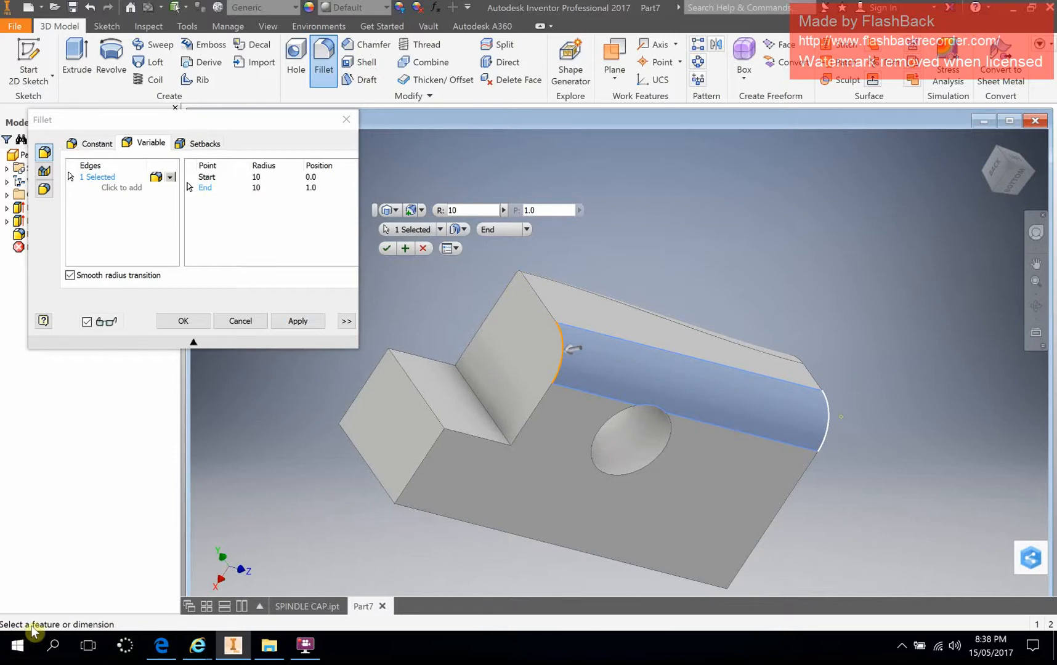
click(829, 435)
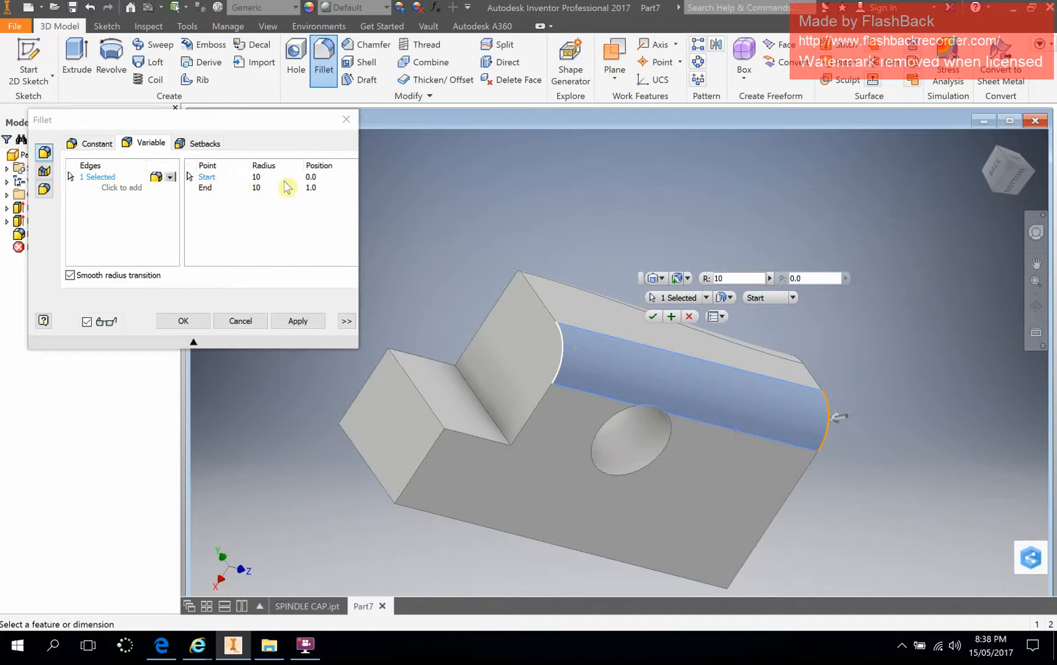
click(256, 178)
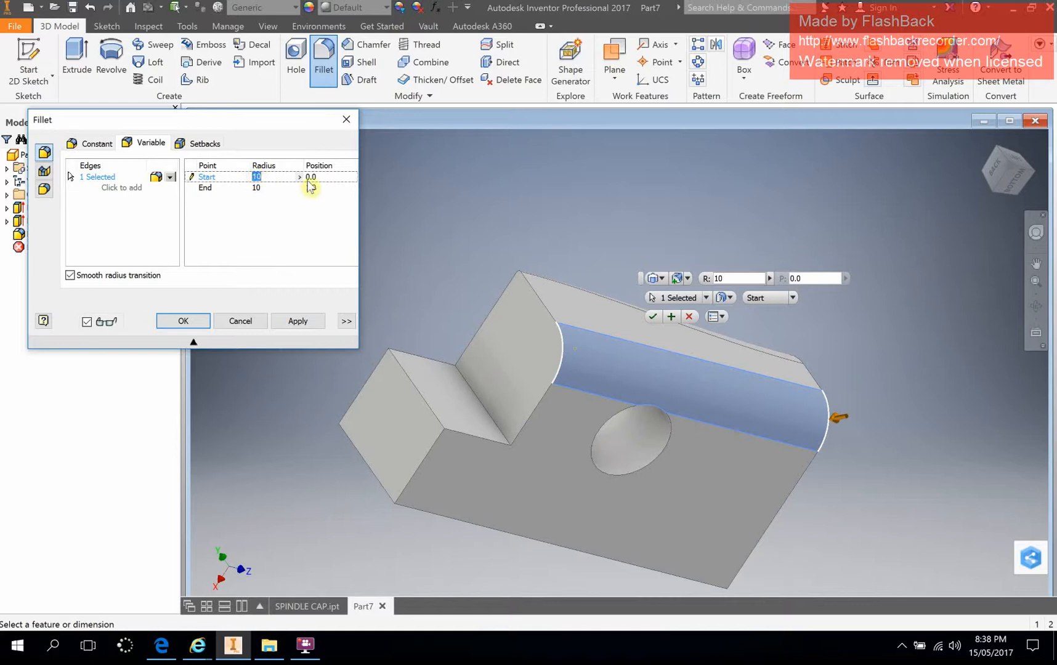
text(1)
key(Return)
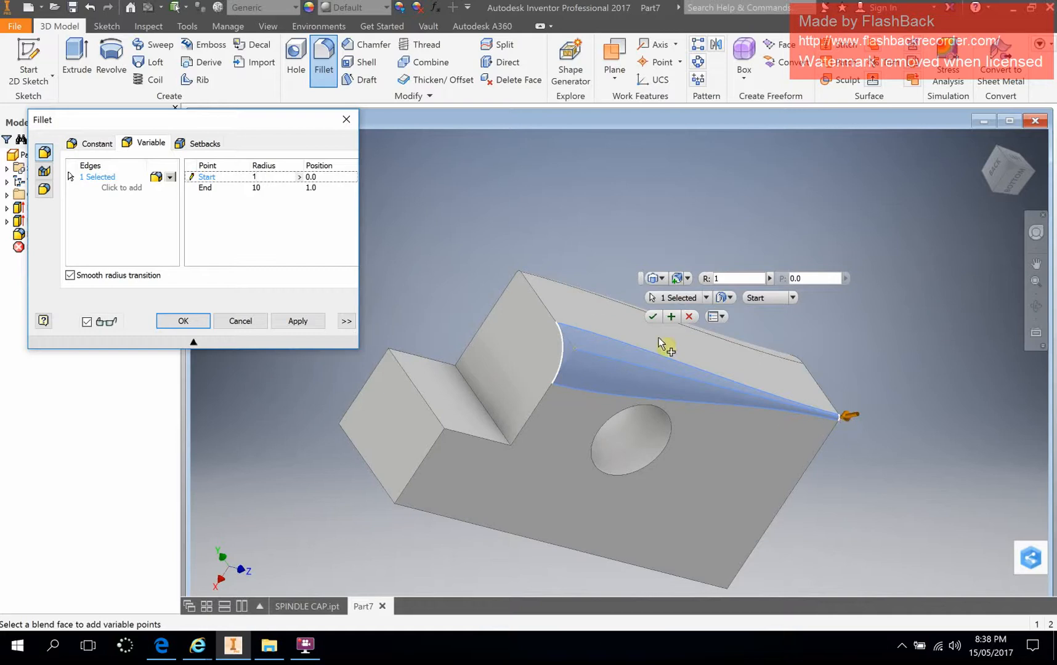
click(174, 320)
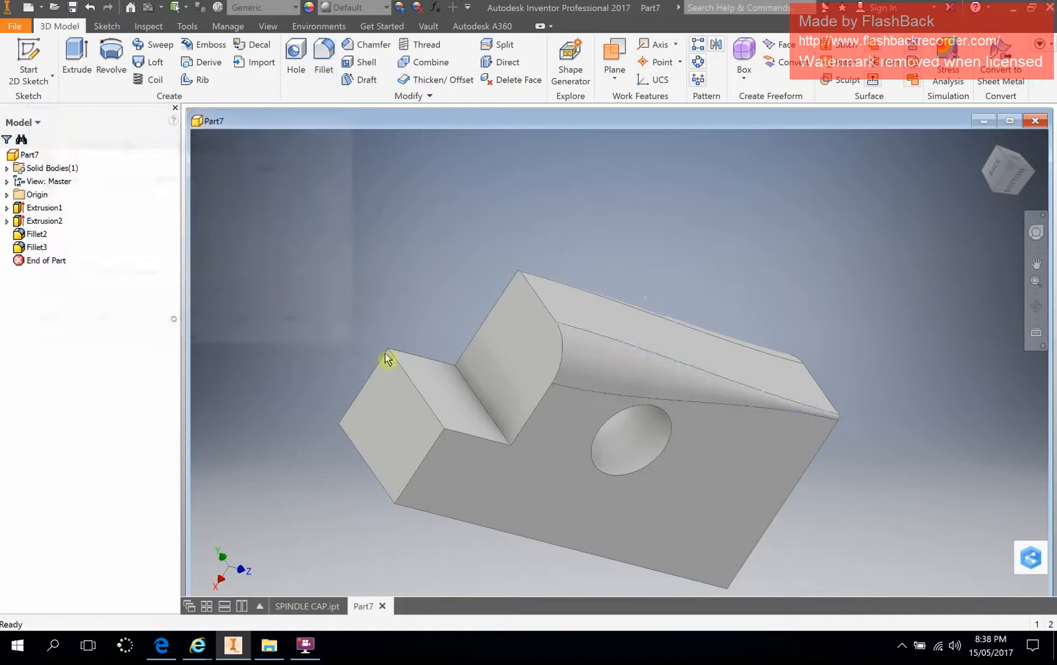
- Examine the tapered fillets along both long edges of the block from several sides and distances
scroll(703, 382, up, 5)
scroll(704, 382, down, 5)
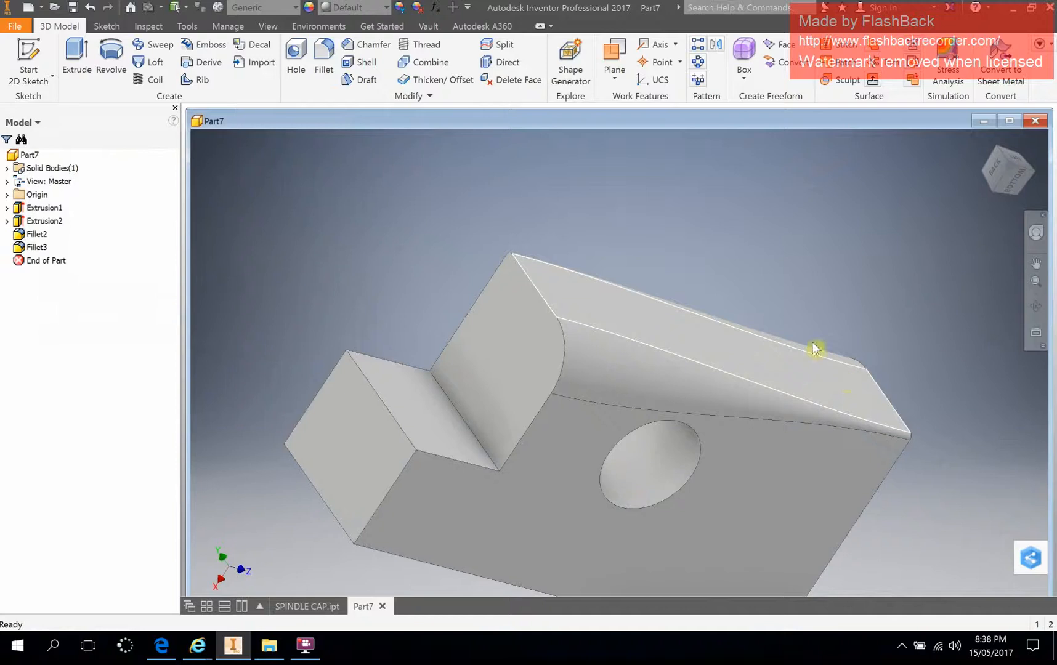
shift+middle_drag(797, 333, 760, 353)
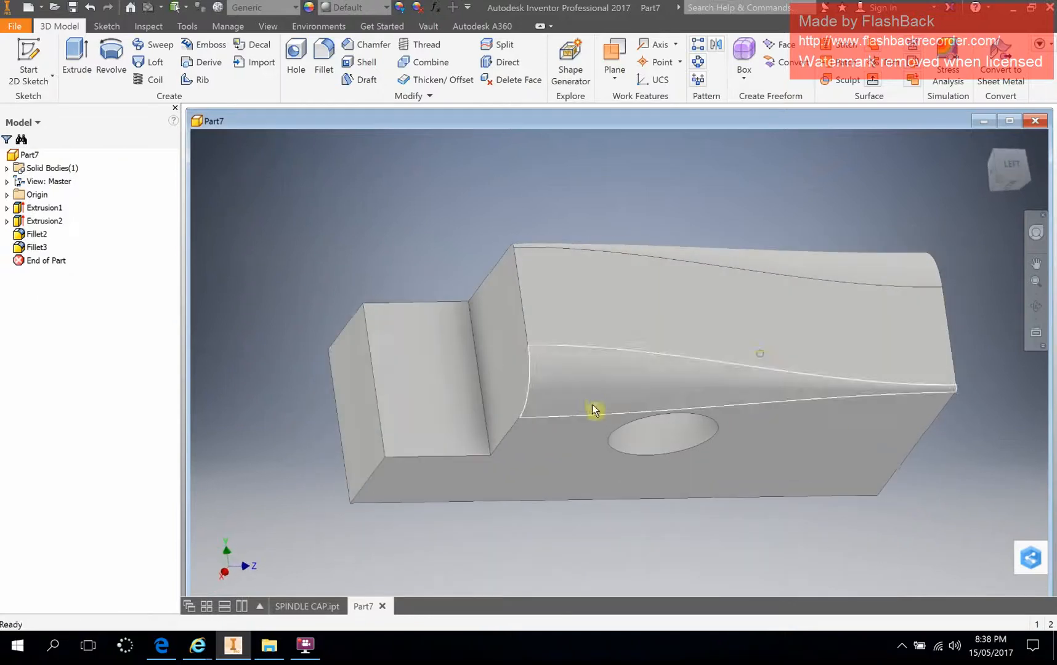
shift+middle_drag(593, 410, 636, 237)
scroll(755, 401, down, 3)
scroll(757, 425, up, 6)
scroll(746, 431, down, 5)
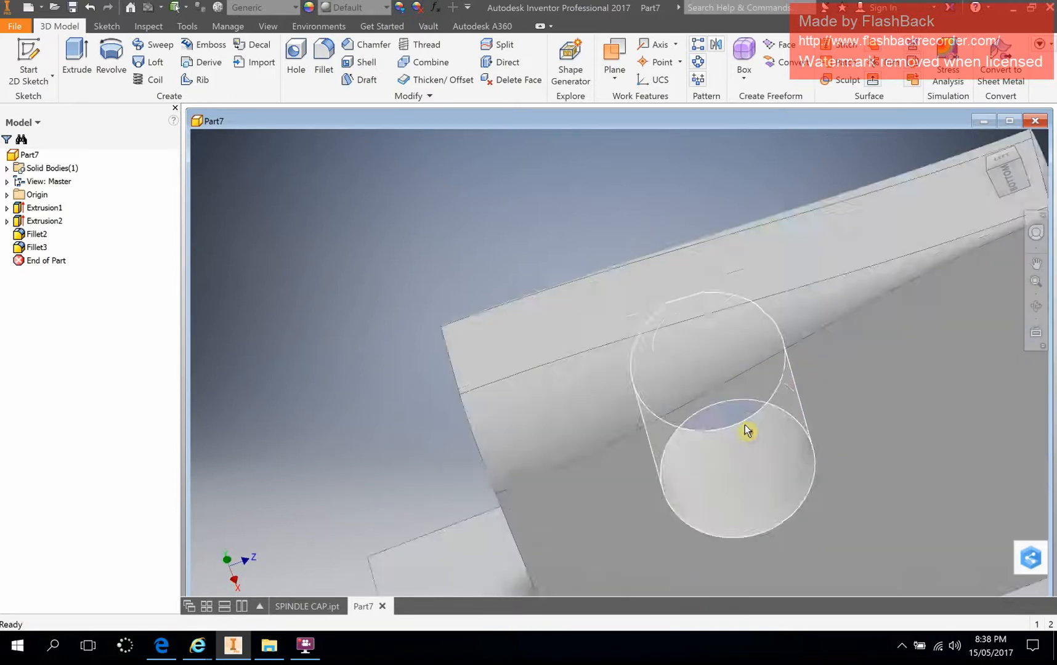
scroll(746, 431, down, 3)
scroll(413, 321, up, 3)
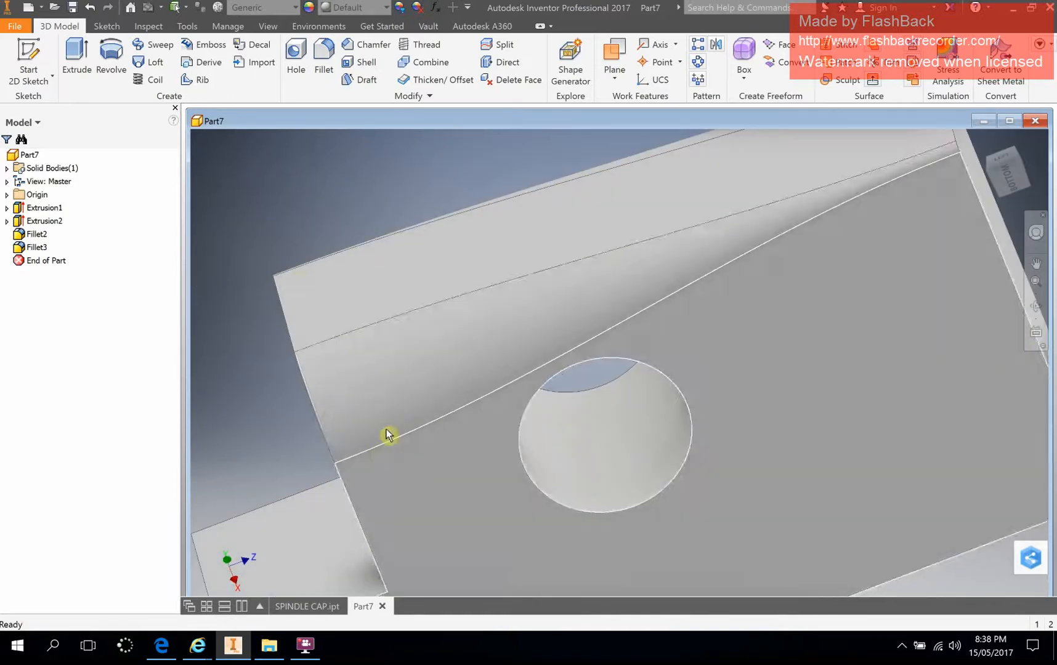
shift+middle_drag(368, 333, 403, 313)
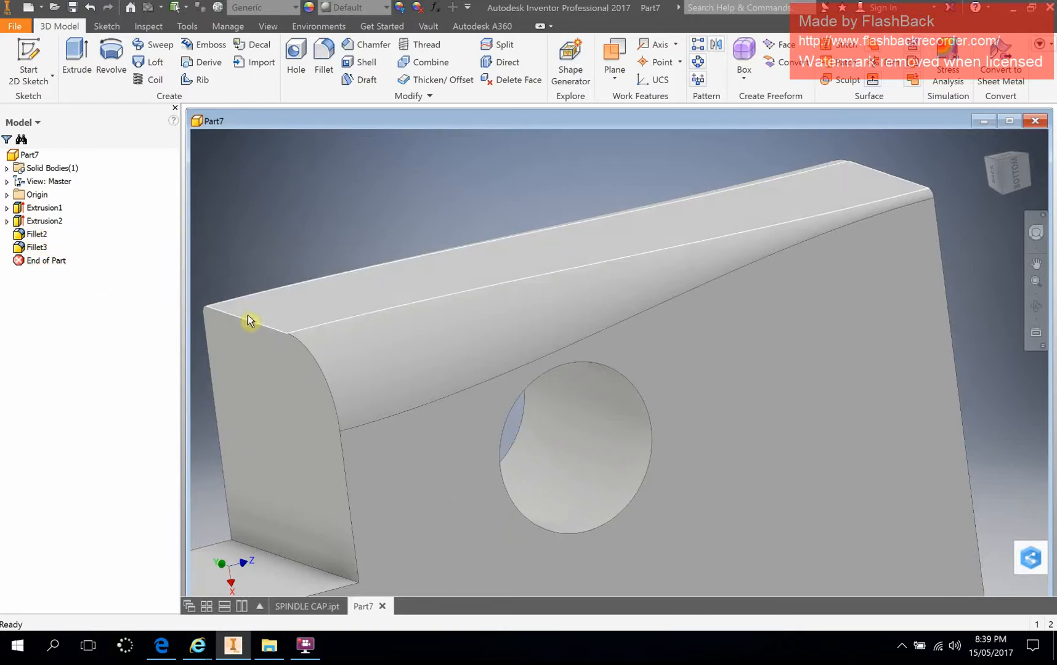
scroll(348, 345, down, 4)
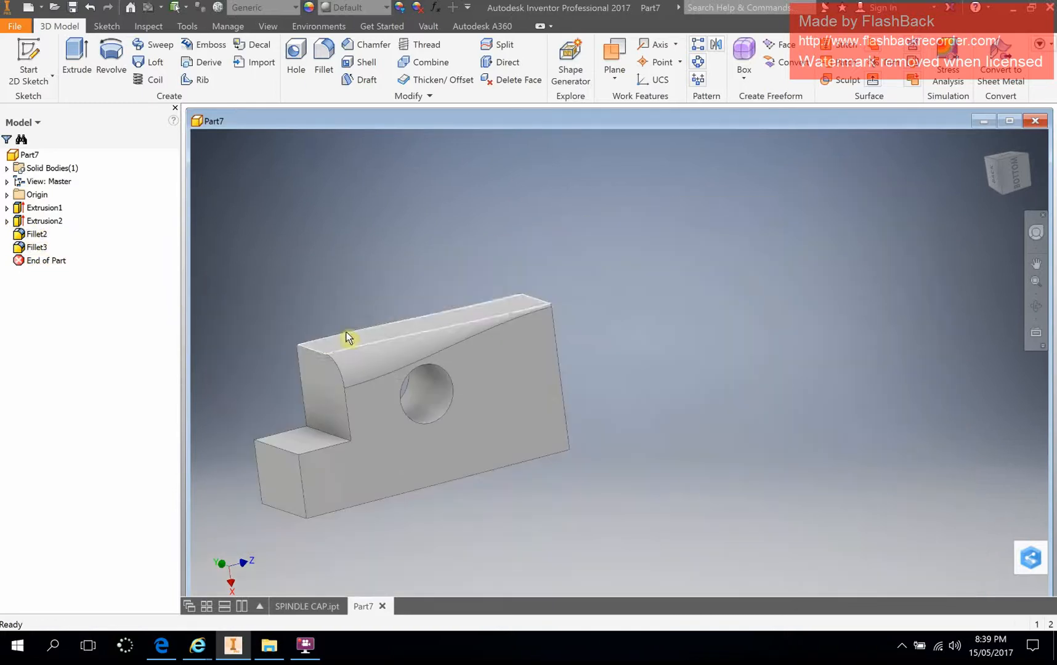
shift+middle_drag(404, 301, 460, 314)
scroll(344, 295, up, 5)
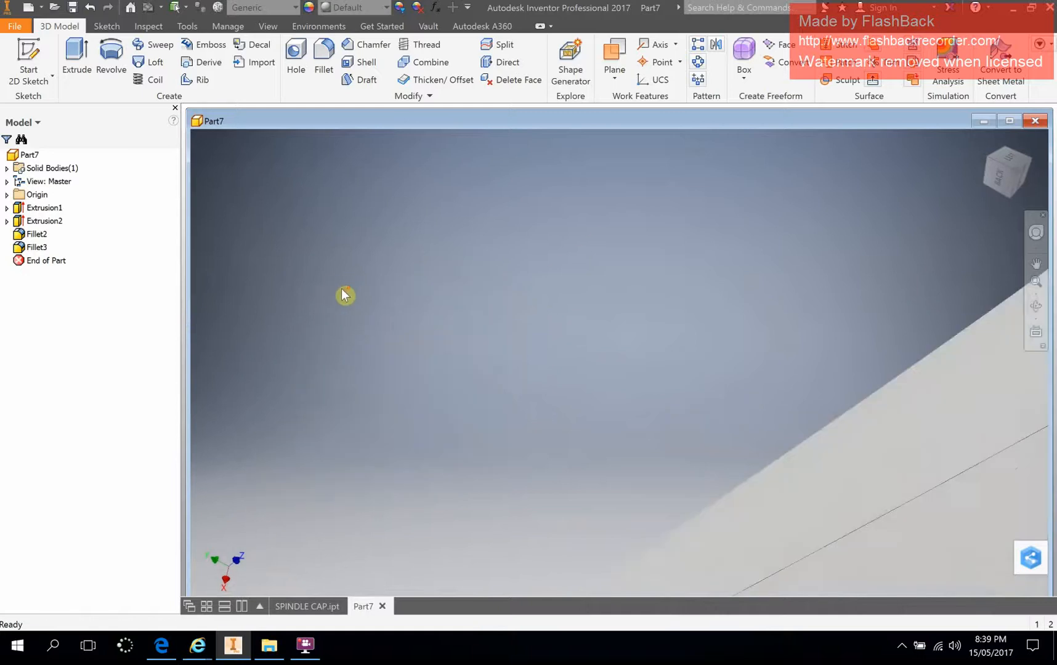
shift+middle_drag(418, 411, 577, 413)
middle_drag(475, 388, 441, 119)
scroll(481, 258, up, 3)
scroll(498, 306, down, 5)
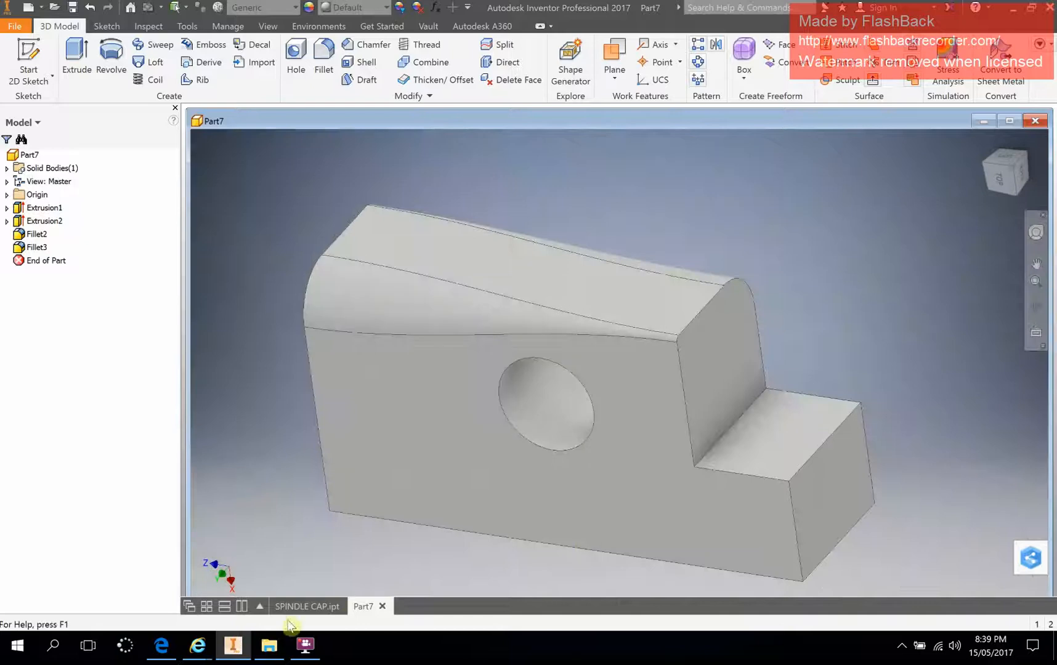
click(304, 645)
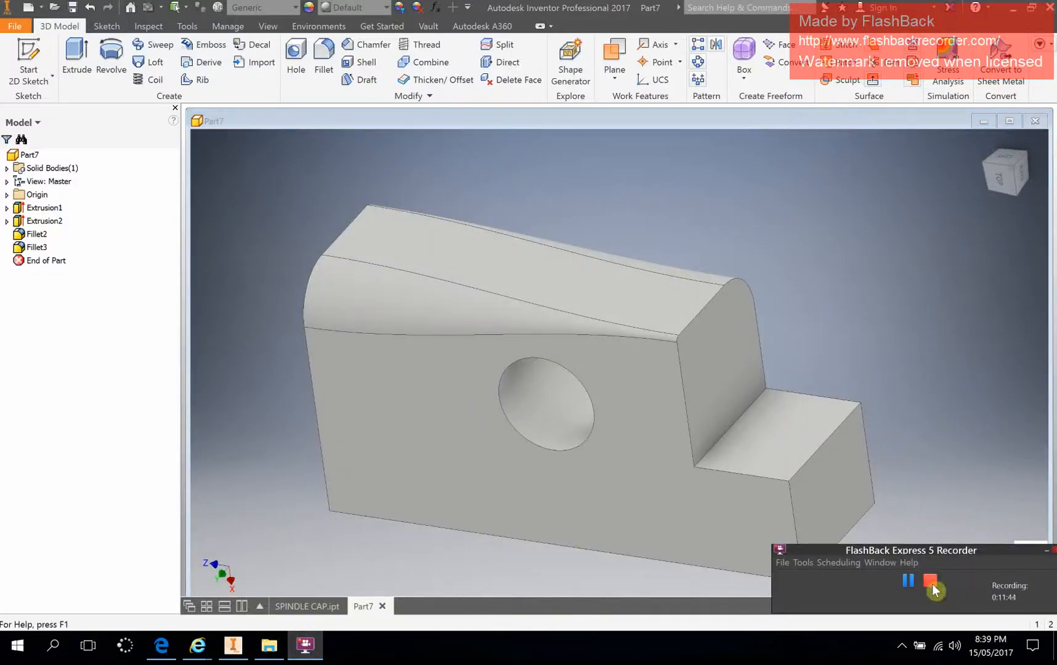